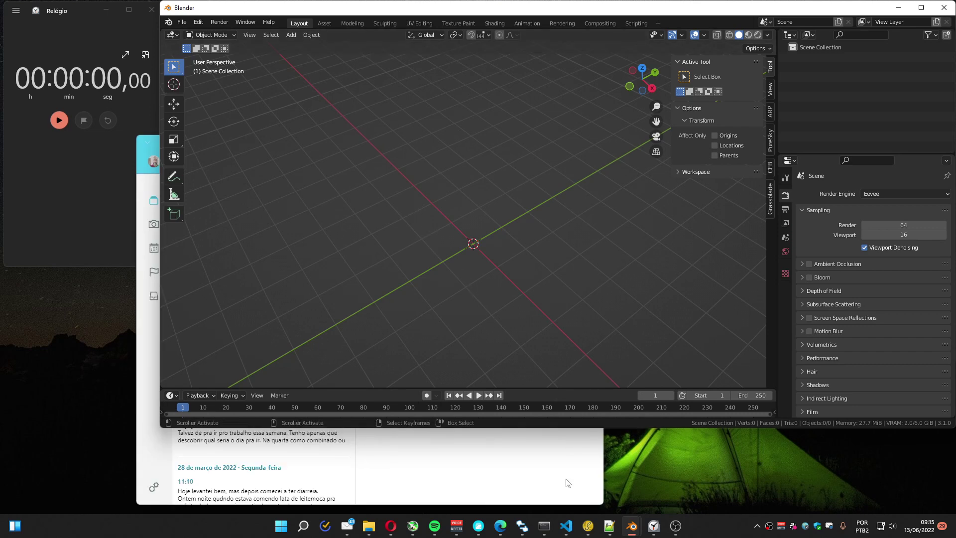
- Minimize the Journey window to clear the desktop behind Blender
left_click(478, 526)
left_click(479, 526)
left_click(479, 526)
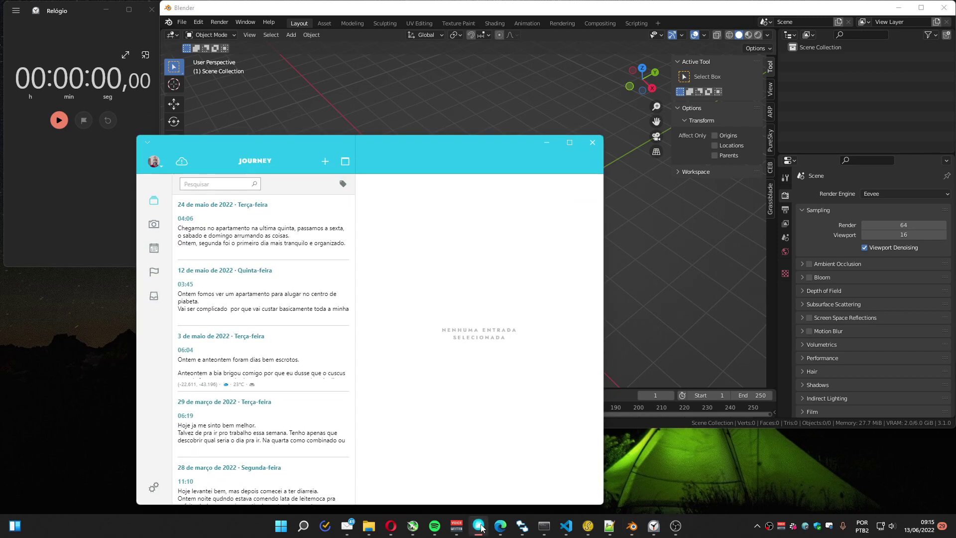
left_click(479, 526)
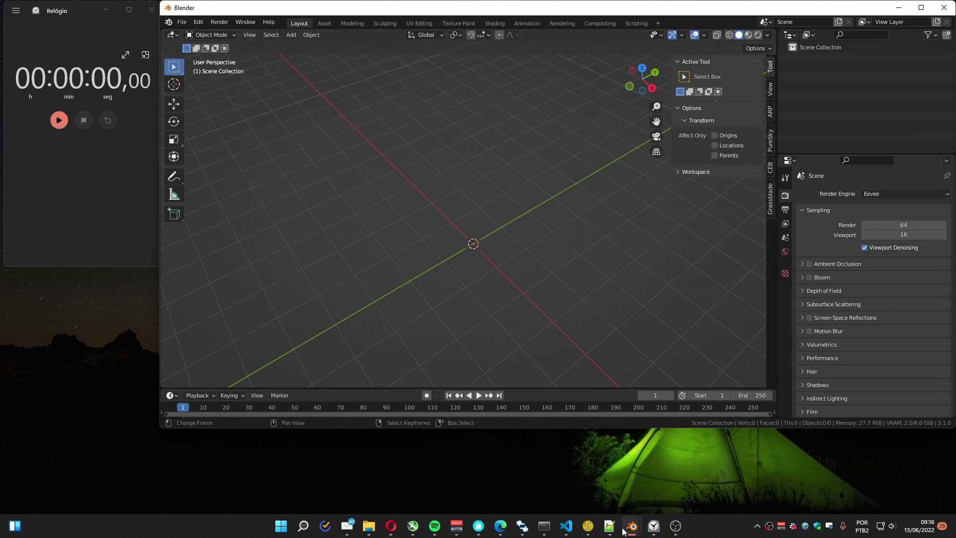
- Bring Blender's console window to the front and start the stopwatch
mouse_move(631, 525)
left_click(667, 463)
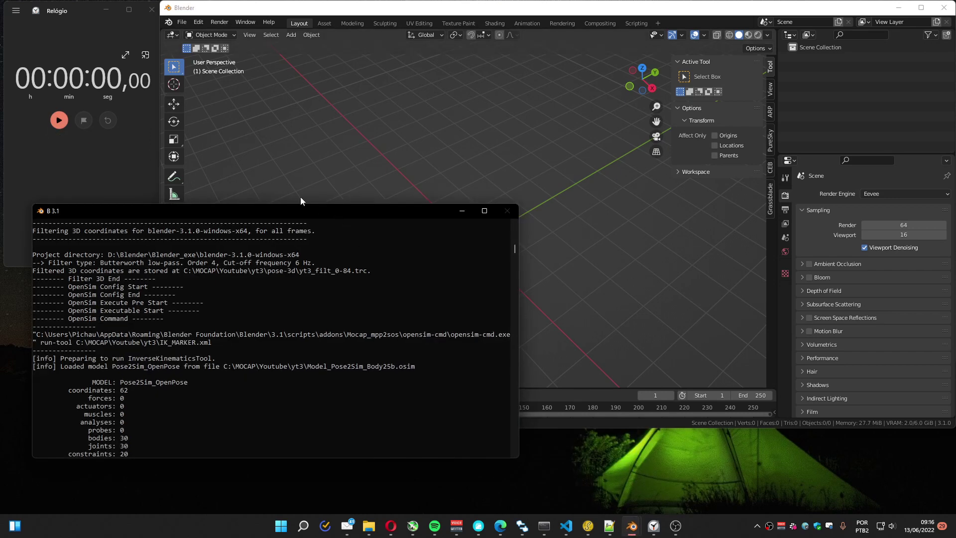
left_click(58, 121)
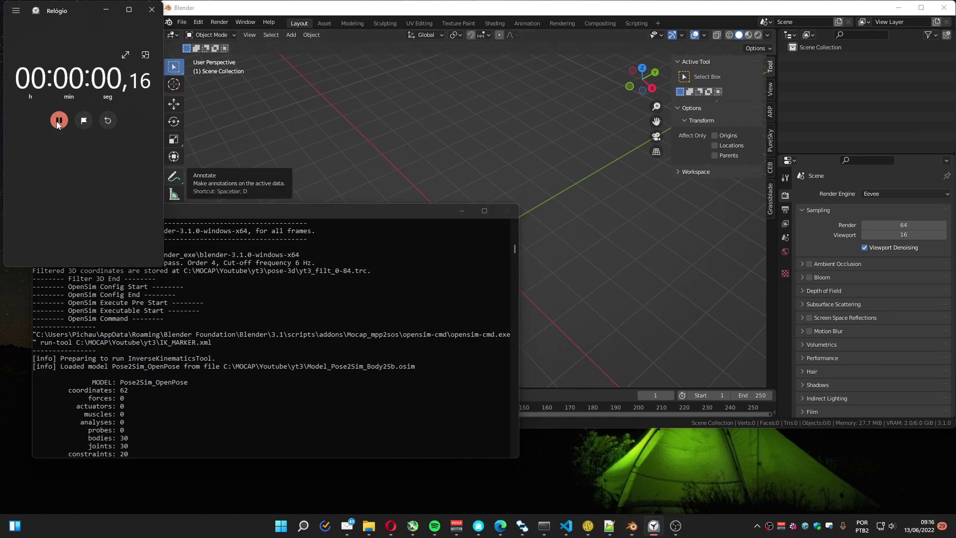
- Create a CEB Mocap project setup named yt4 with 2 cameras, 1080 resolution and 60 FPS
left_click(770, 167)
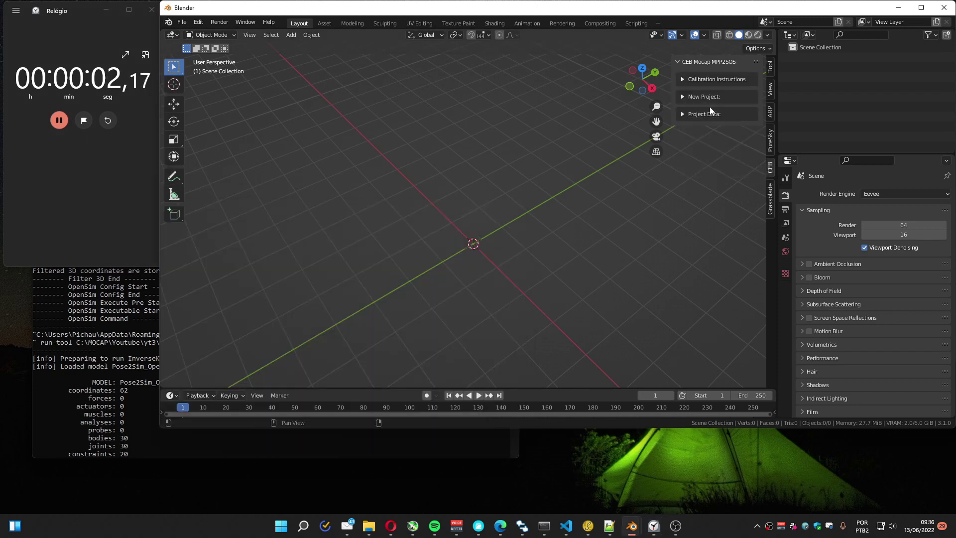
left_click(684, 113)
left_click(682, 97)
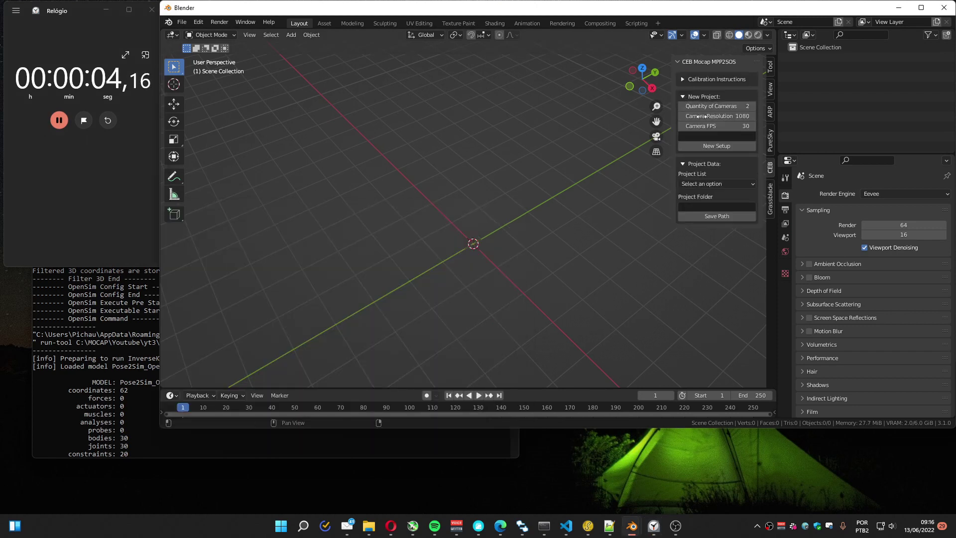
left_click(743, 128)
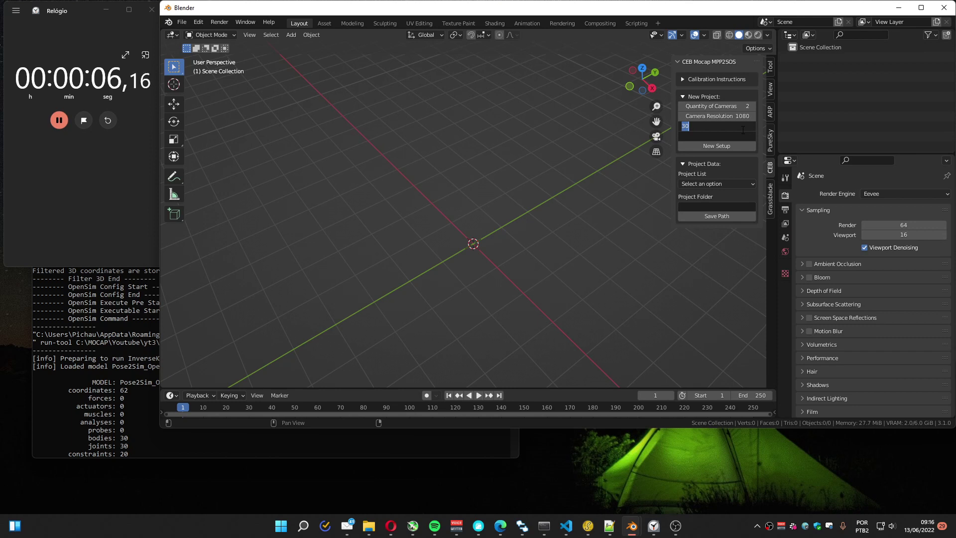
type("60")
key("Return")
left_click(712, 141)
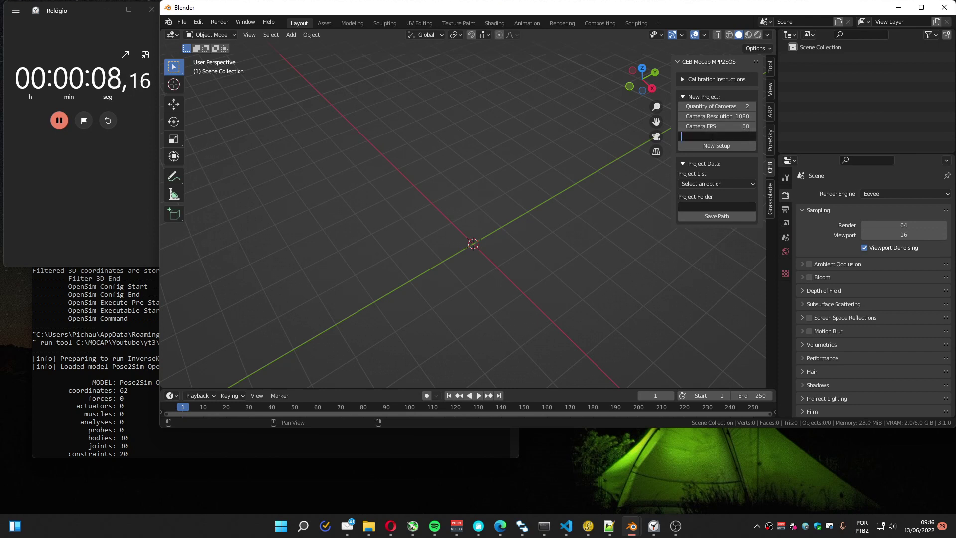
type("yt4")
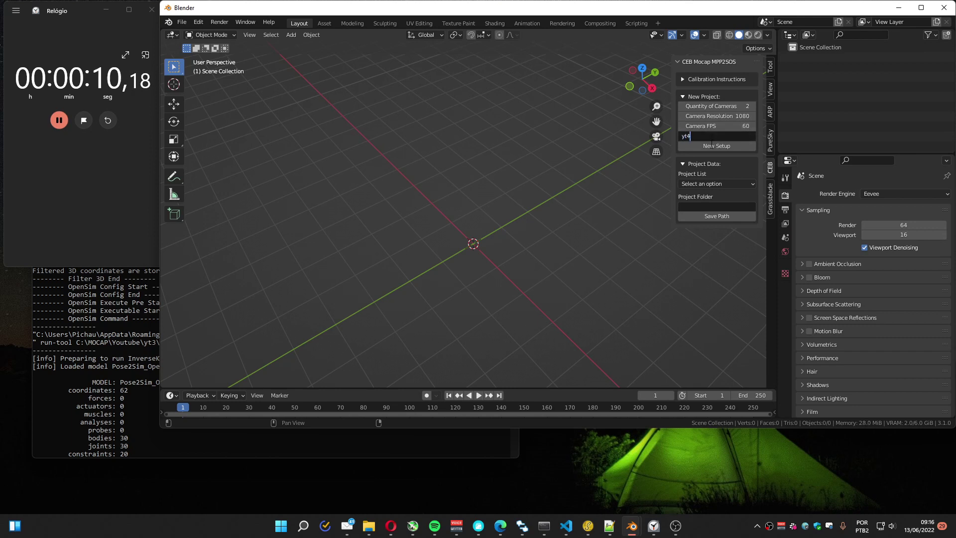
key("Return")
left_click(713, 146)
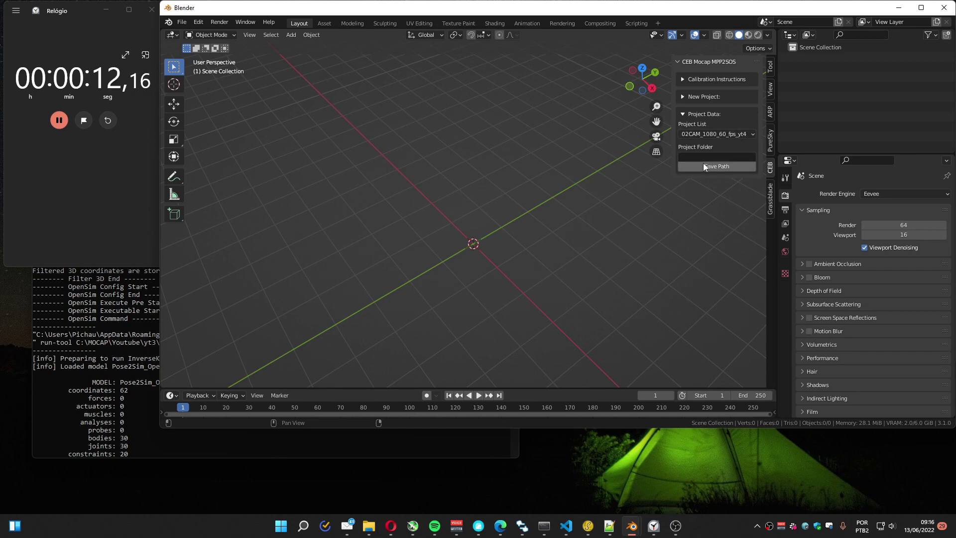
- Create a yt4 folder in C:\MOCAP\Youtube and save it as the project path
left_click(704, 166)
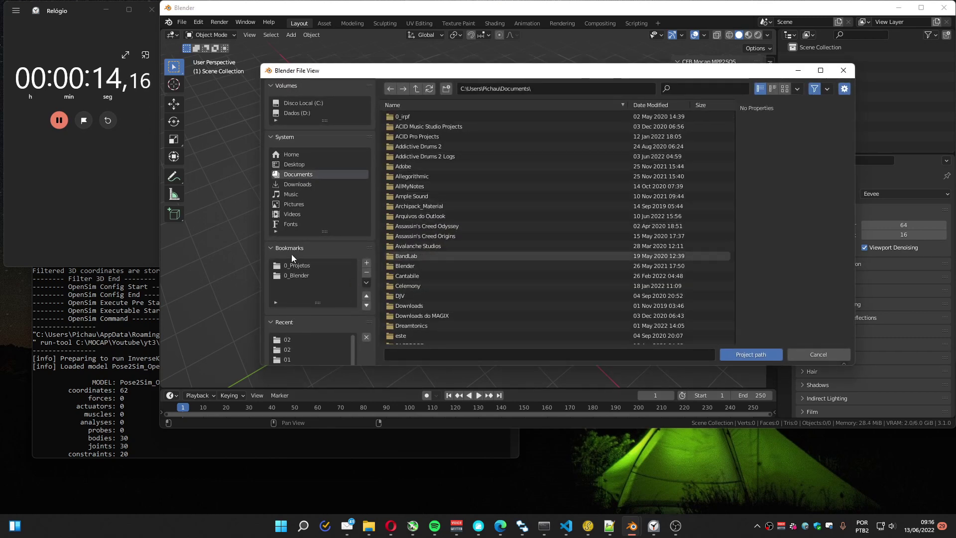
left_click(307, 103)
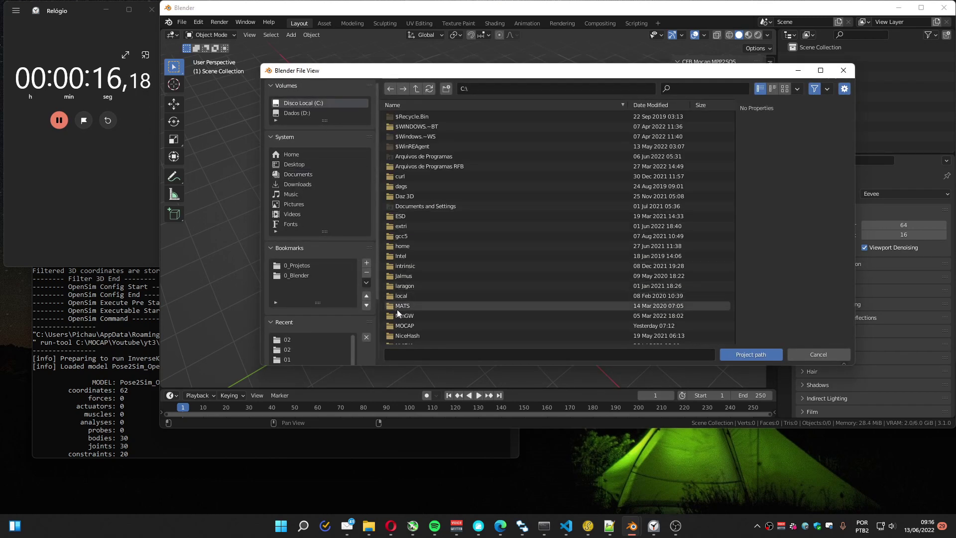
left_click(401, 325)
left_click(399, 196)
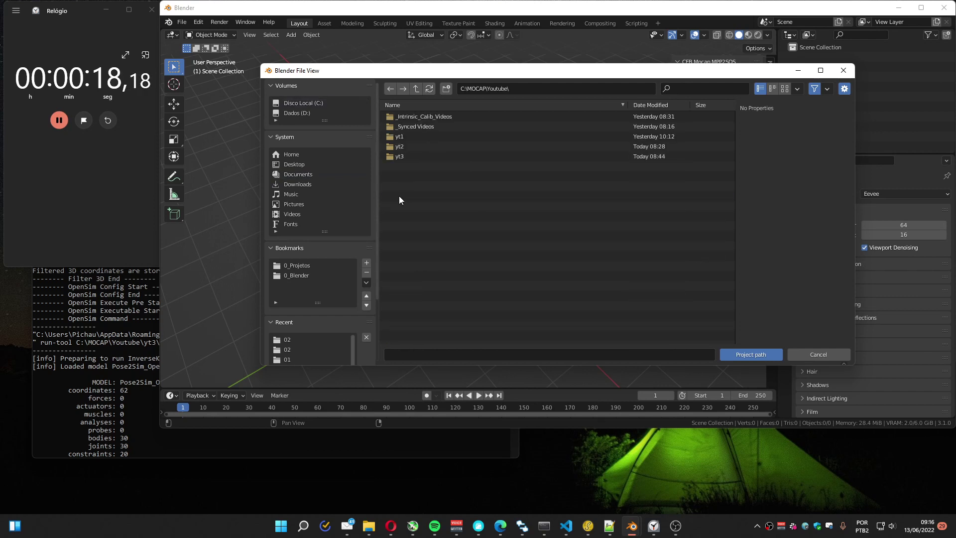
left_click(446, 89)
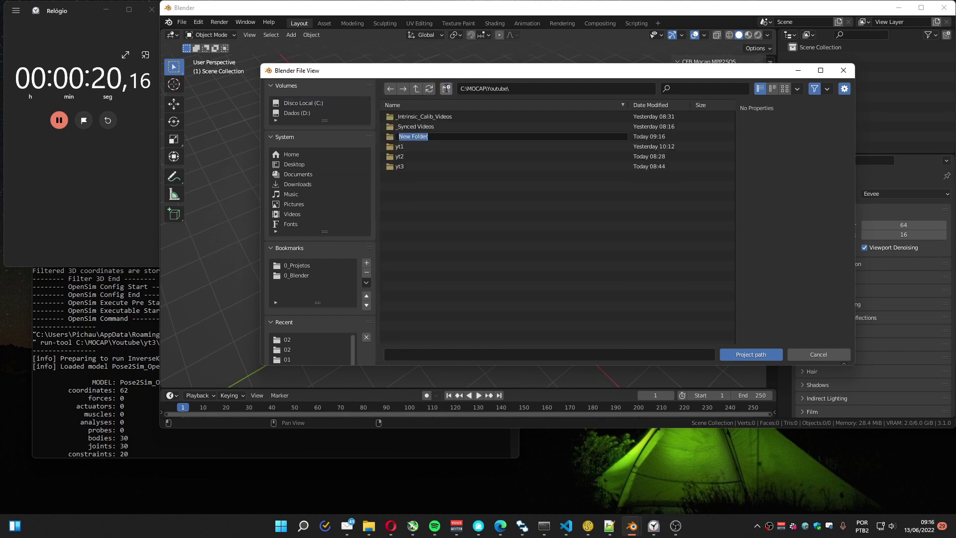
type("yt4")
key("Return")
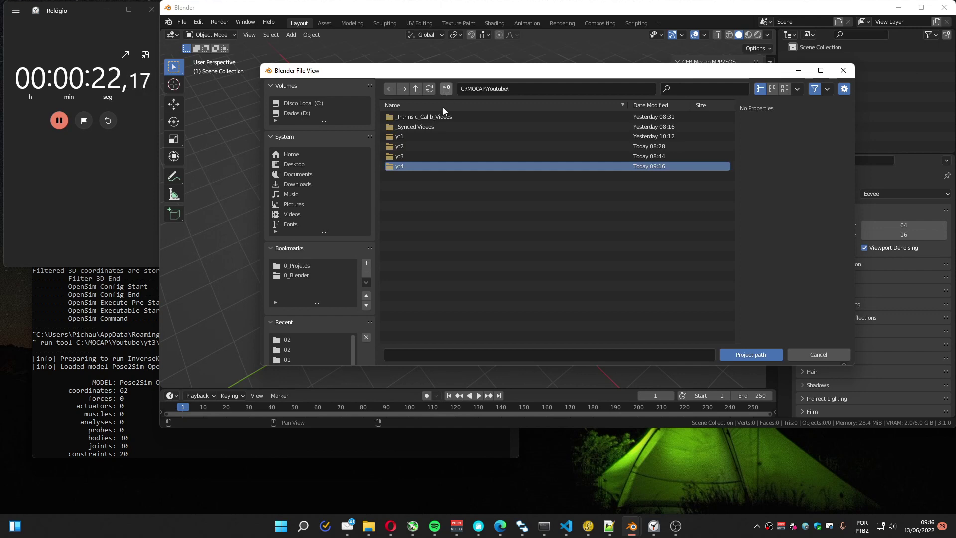
double_click(393, 166)
left_click(748, 356)
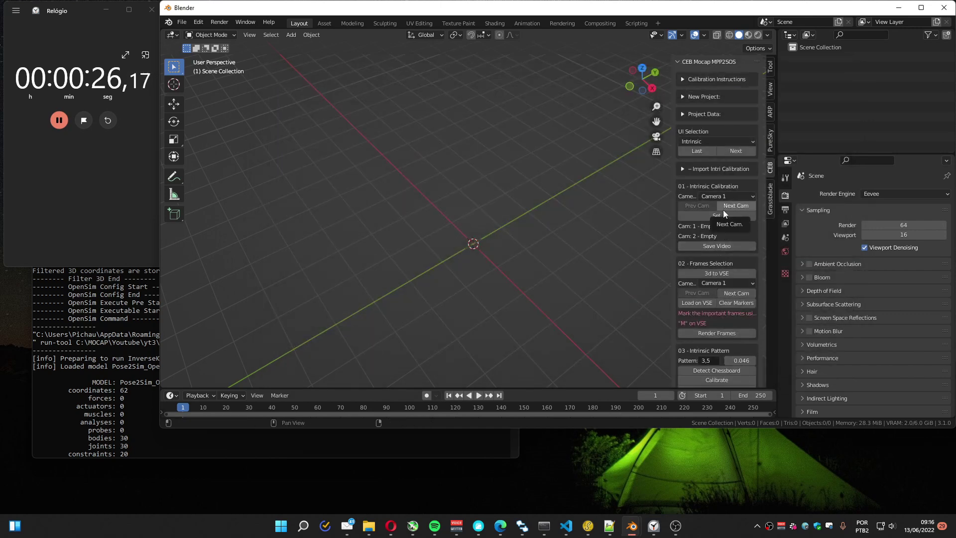
- Set CAM_02.mp4 from the _Intrinsic_Calib_Videos folder as Camera 1's intrinsic calibration video
left_click(702, 214)
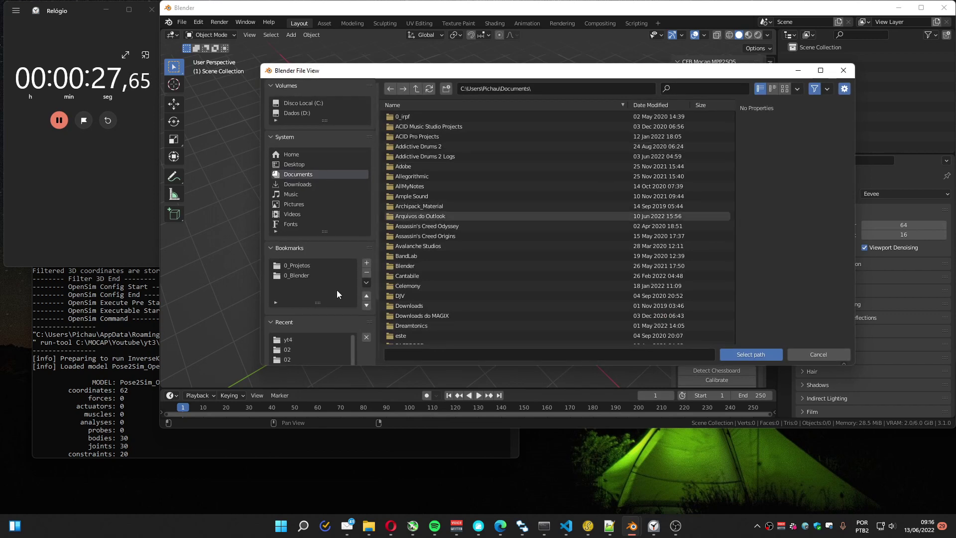
left_click(287, 340)
left_click(416, 88)
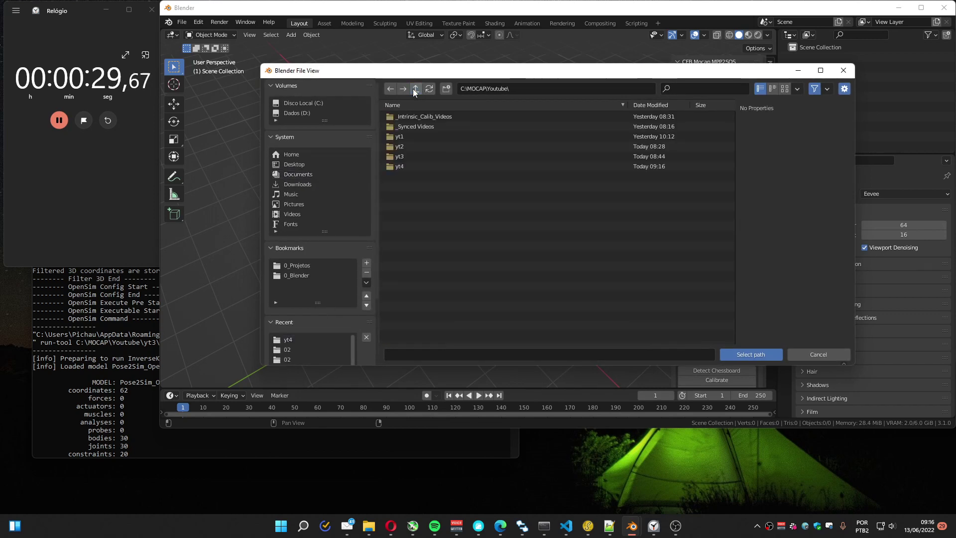
left_click(405, 116)
left_click(406, 116)
left_click(406, 118)
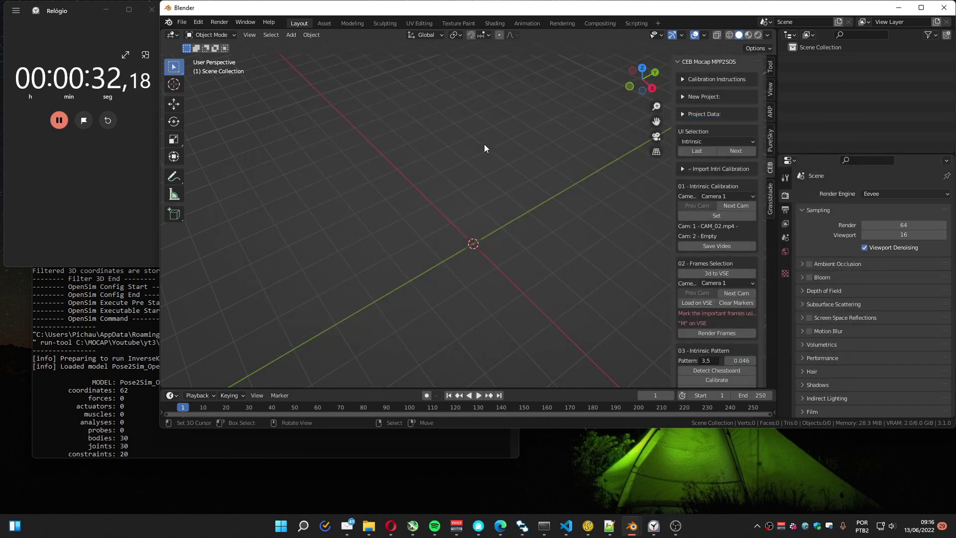
- Set the CAM_04 intrinsic calibration video for Camera 2 and save both camera videos to the project
left_click(747, 208)
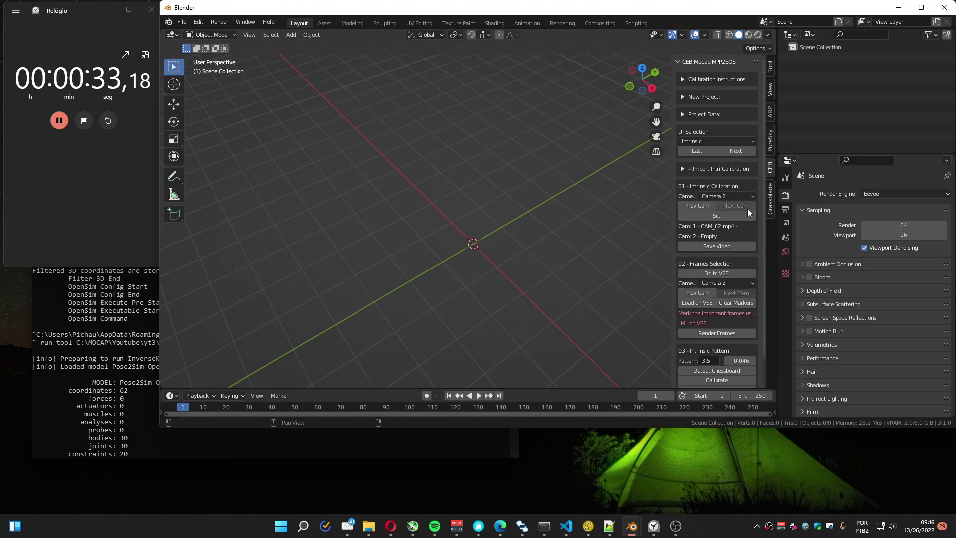
left_click(695, 216)
double_click(408, 125)
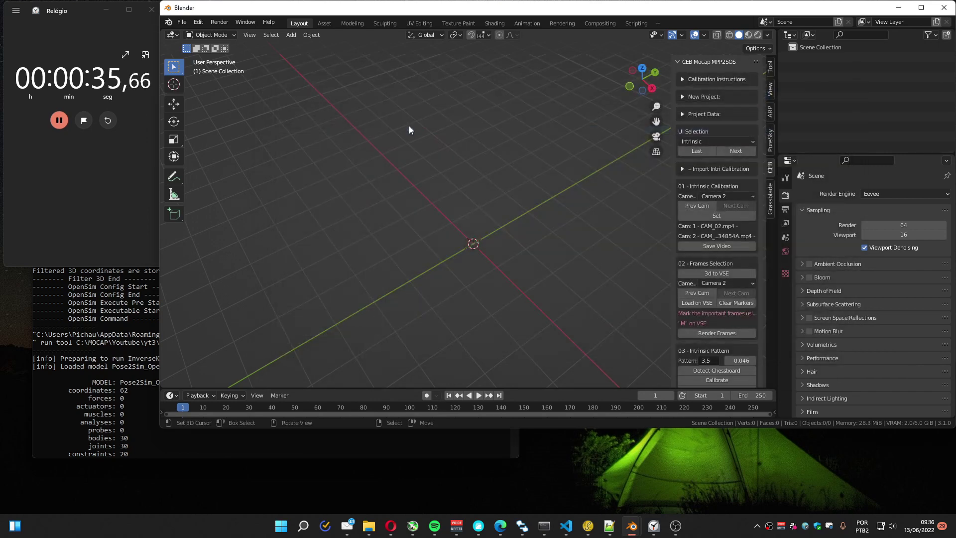
left_click(694, 244)
- Open the video sequencer beside the 3D view and load Camera 1's calibration video, fitted to the timeline
left_click(694, 274)
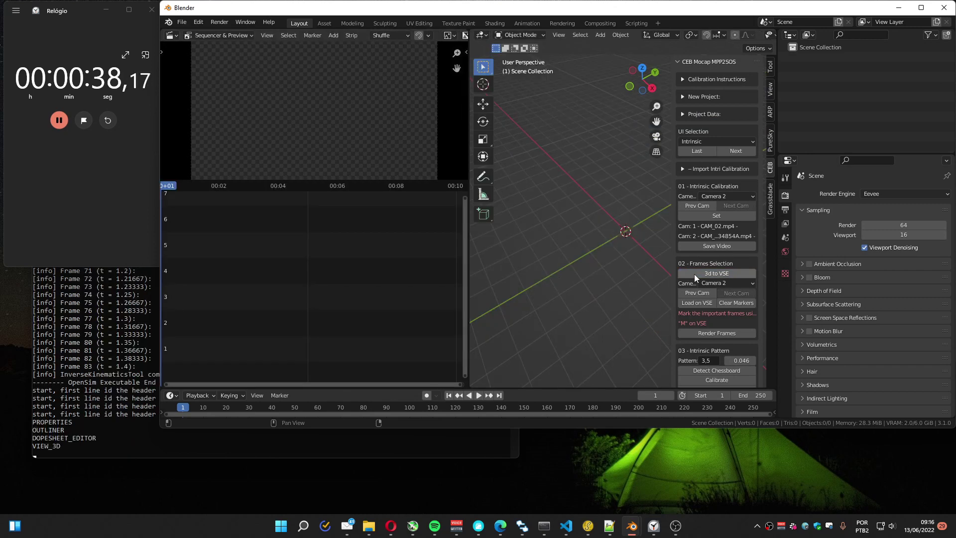
left_click(698, 304)
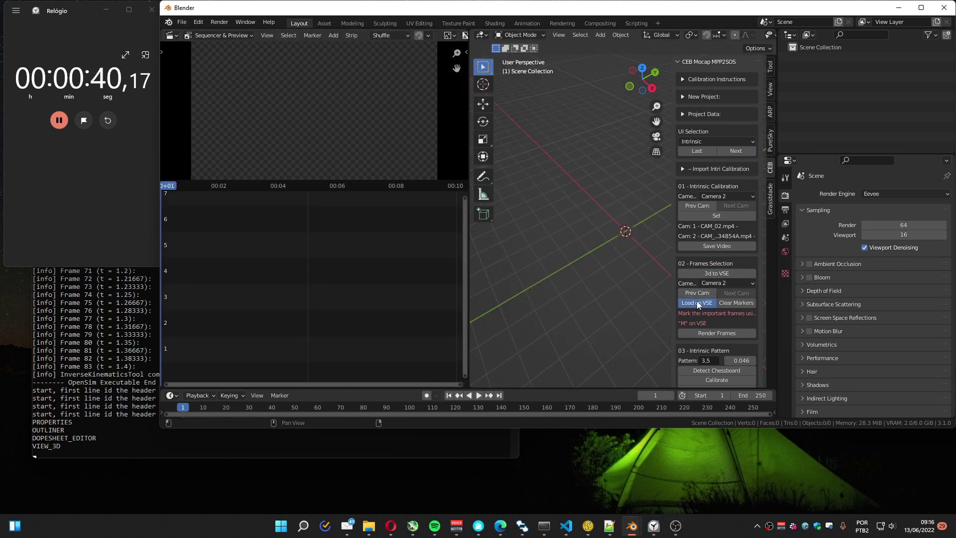
left_click(688, 289)
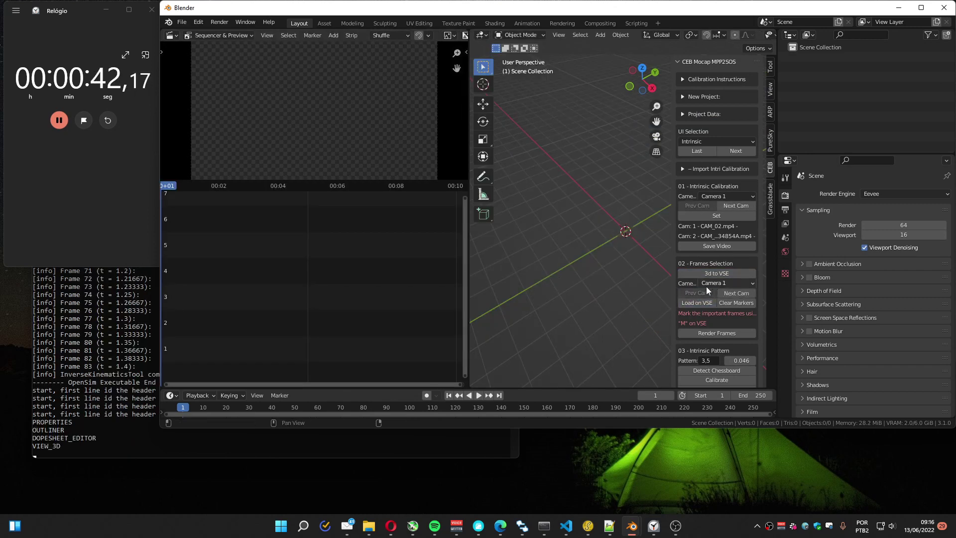
left_click(702, 303)
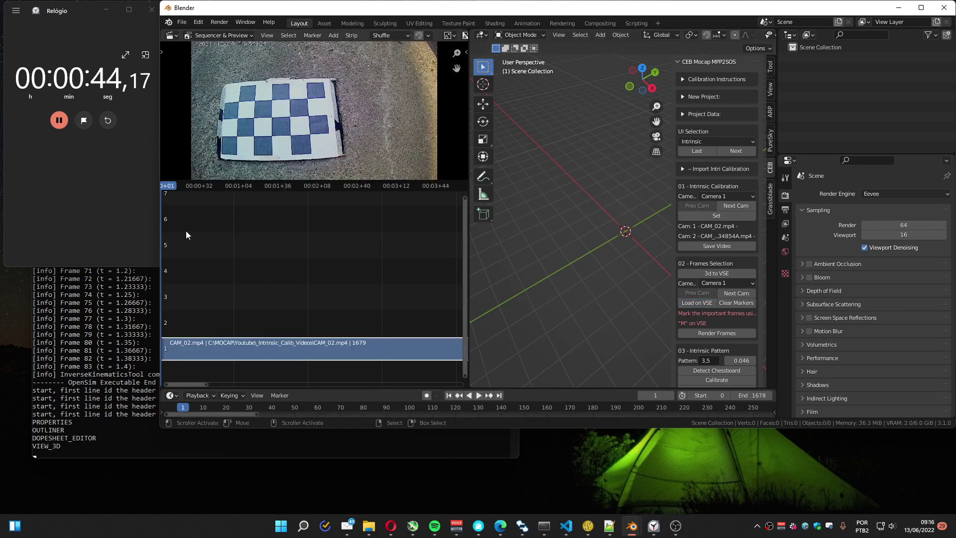
key("Home")
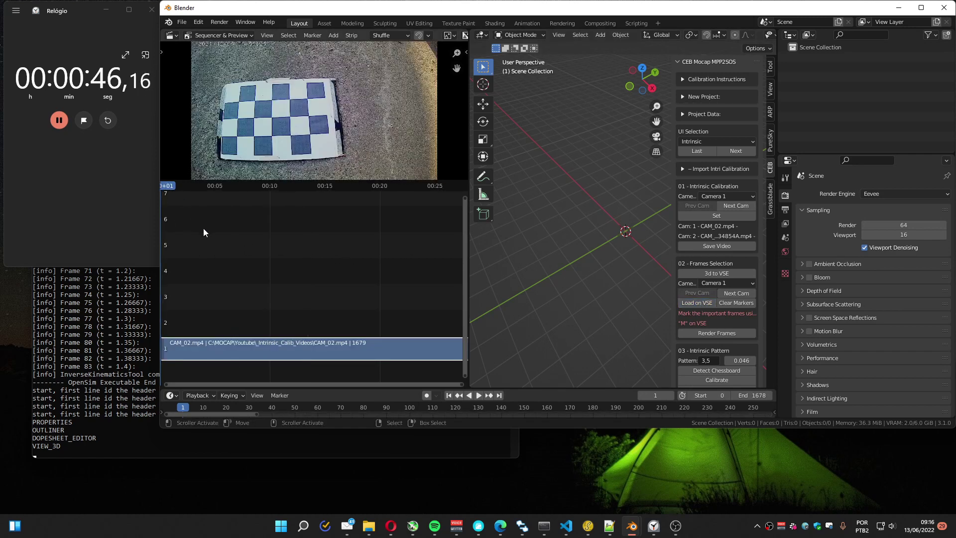
- Mark five chessboard frames between 110 and 645 in Camera 1's video and render the marked frames
left_click_drag(170, 190, 278, 190)
key("m")
key("m")
key("space")
key("m")
key("space")
key("m")
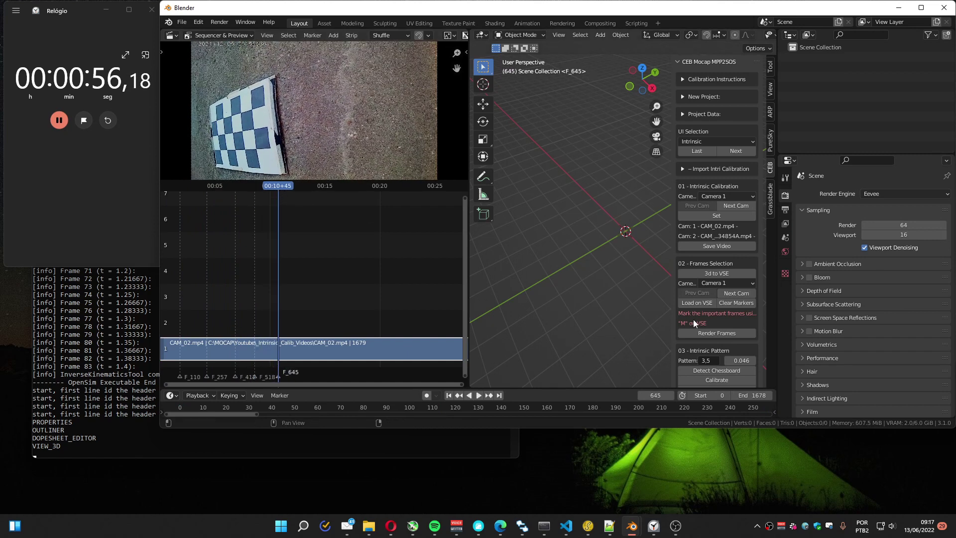
left_click(718, 331)
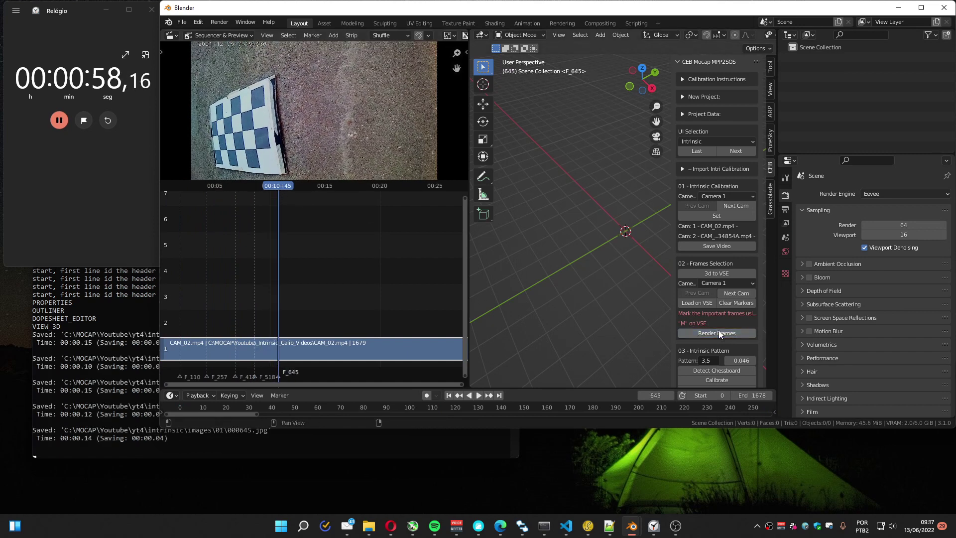
- Load Camera 2's calibration video, then mark and render five chessboard frames between 0 and 629
left_click(734, 293)
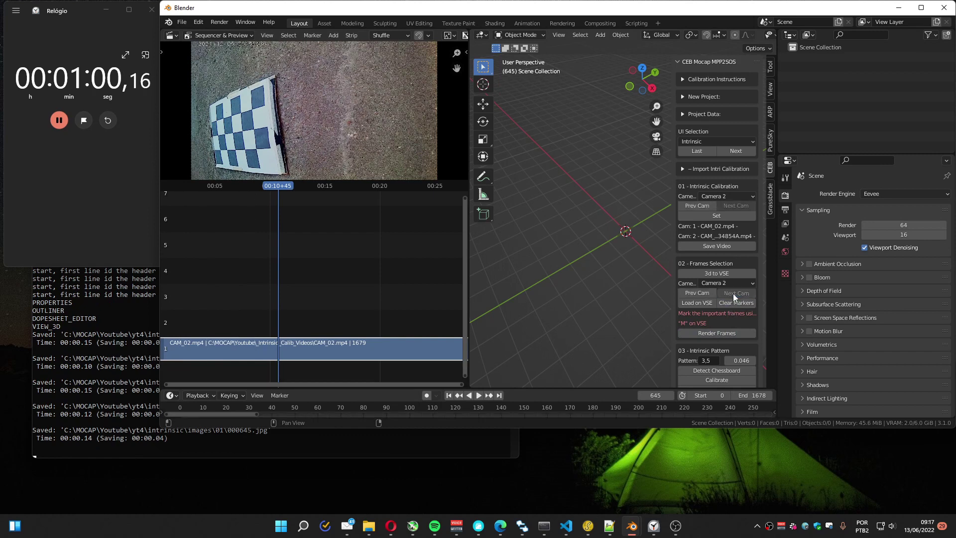
left_click(698, 301)
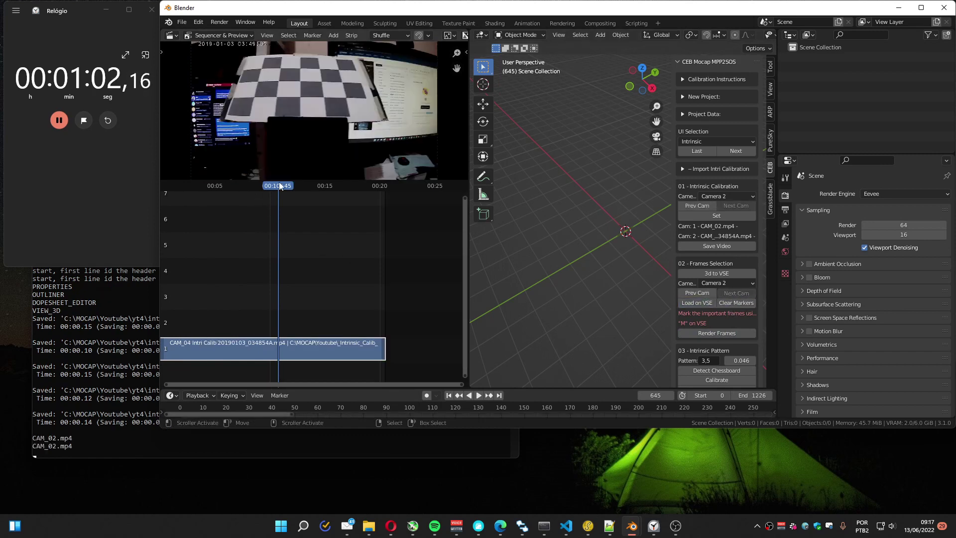
mouse_move(172, 184)
left_mouse_down()
mouse_move(160, 185)
mouse_move(276, 187)
left_mouse_up()
key("m")
key("m")
key("m")
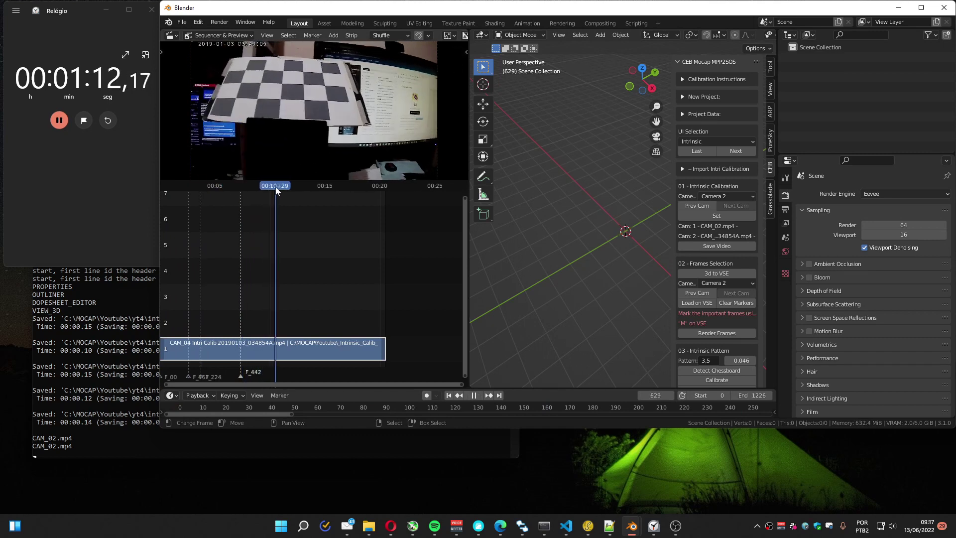
key("m")
left_click(699, 333)
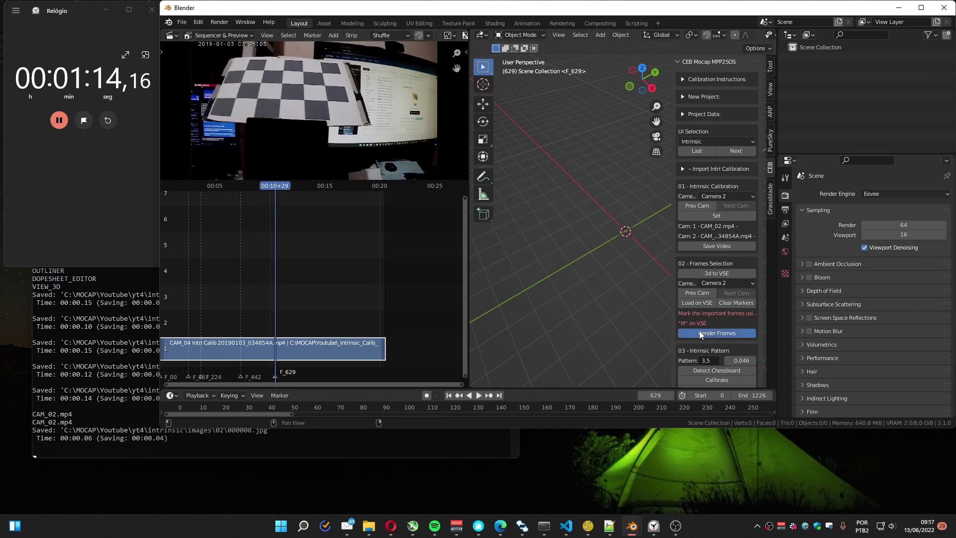
left_click(727, 302)
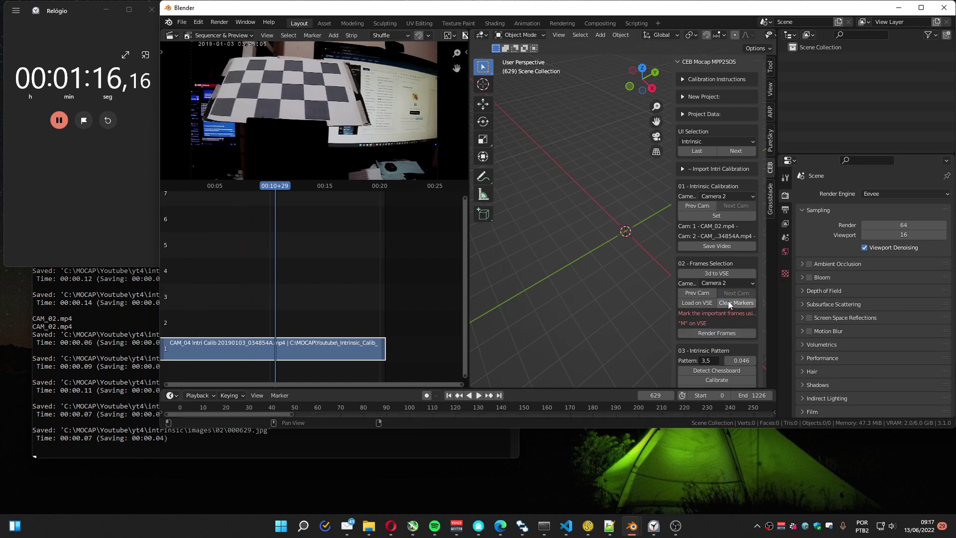
- Detect the 3,5 chessboard pattern in the rendered frames and run the intrinsic calibration
scroll(712, 331, "down", 2)
left_click(715, 339)
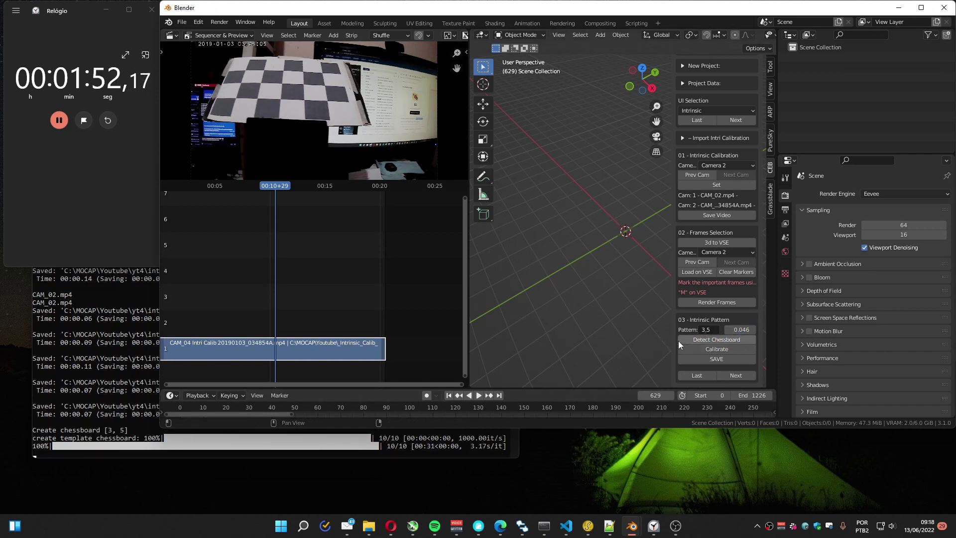
left_click(713, 348)
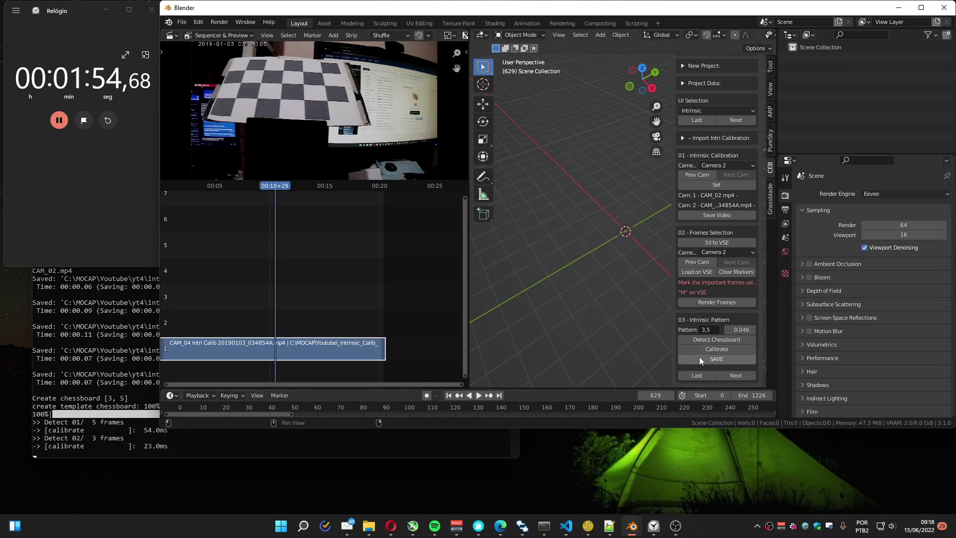
- Switch to the Extrinsic stage and set Camera 1's video to the cam2_walk_0677-0773.mp4 clip in _Synced Videos/2_walk_back
left_click(730, 377)
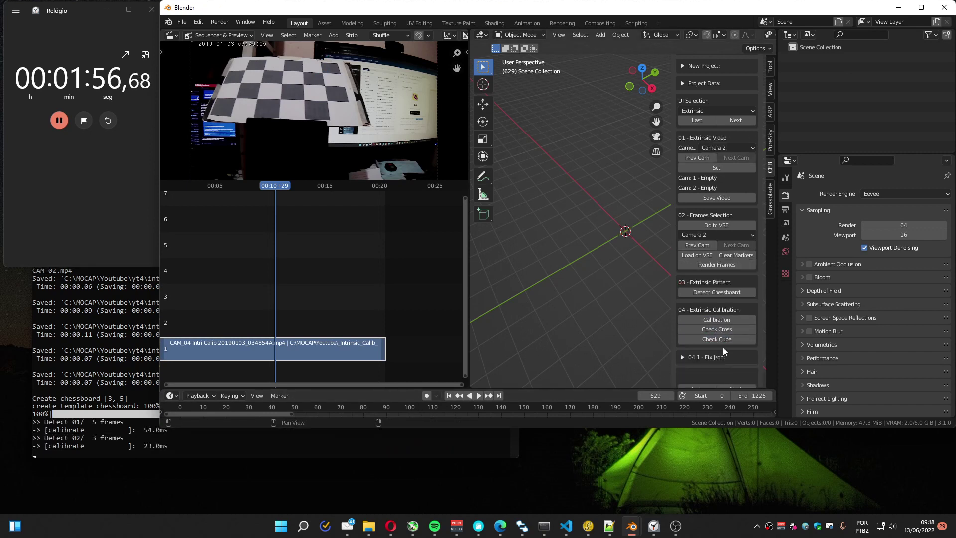
left_click(698, 158)
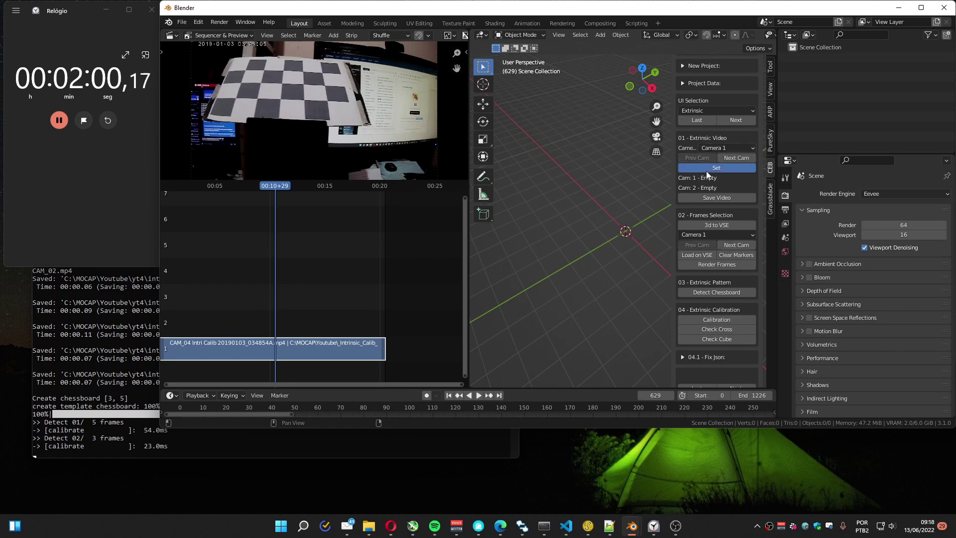
left_click(706, 168)
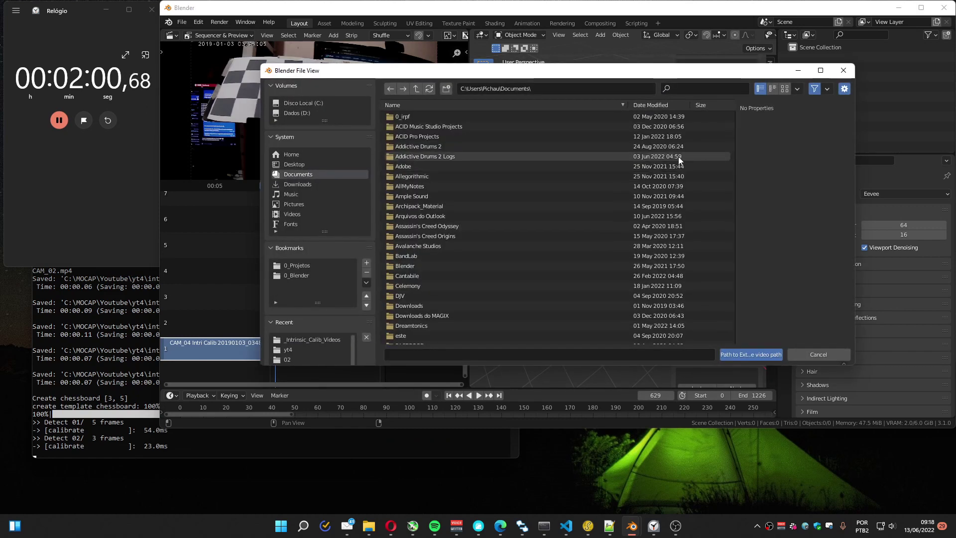
left_click(296, 340)
left_click(417, 91)
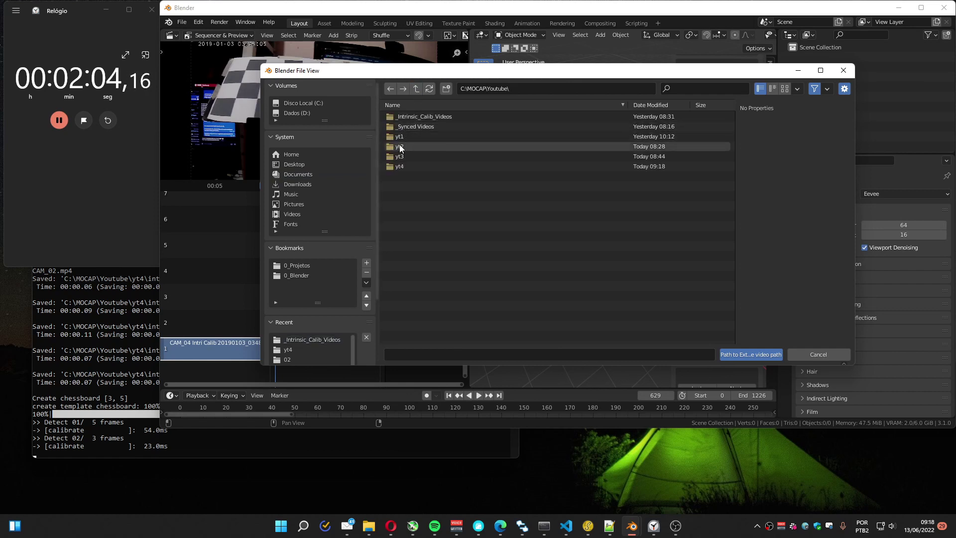
left_click(401, 127)
left_click(404, 128)
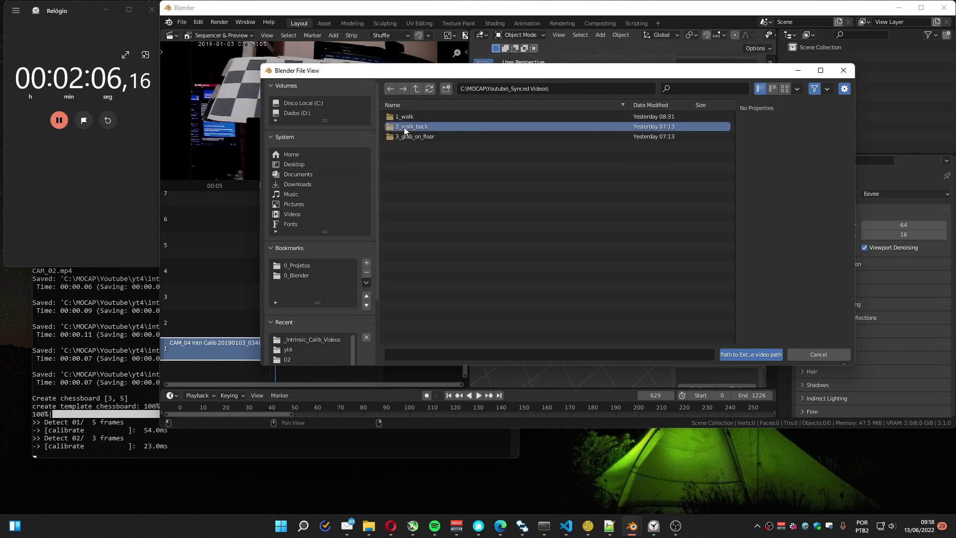
double_click(405, 127)
double_click(413, 127)
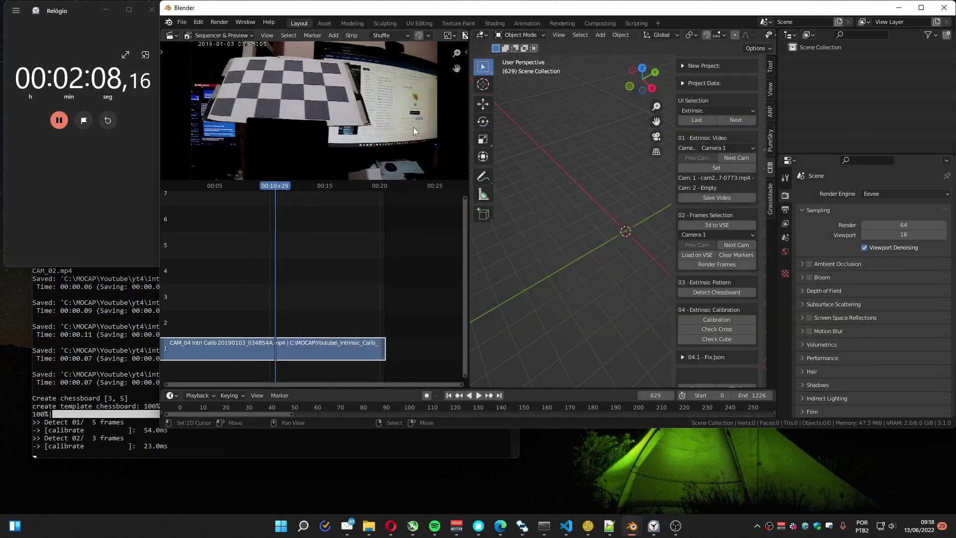
- Set Camera 2's extrinsic video to cam4_walk_0677-0773.mp4 from the 2_walk_back folder
left_click(736, 159)
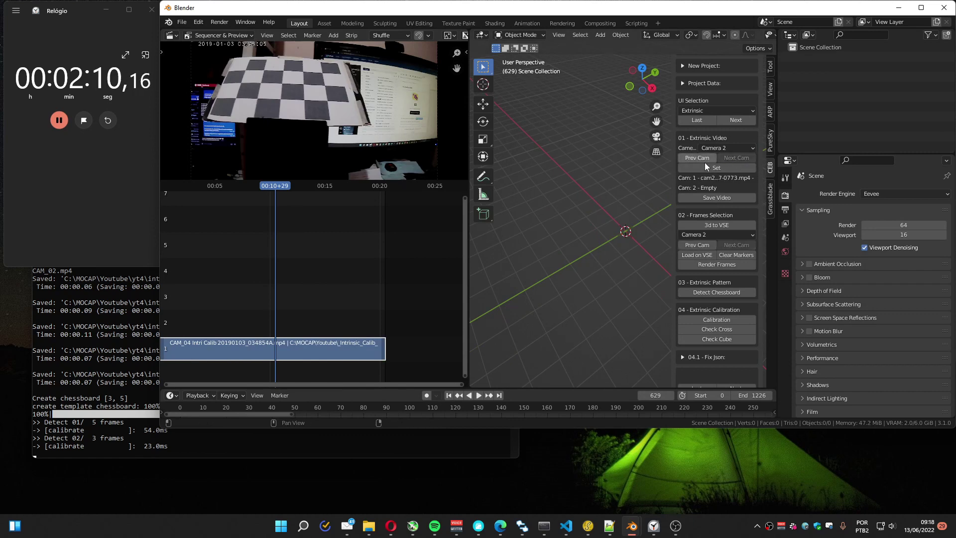
left_click(701, 168)
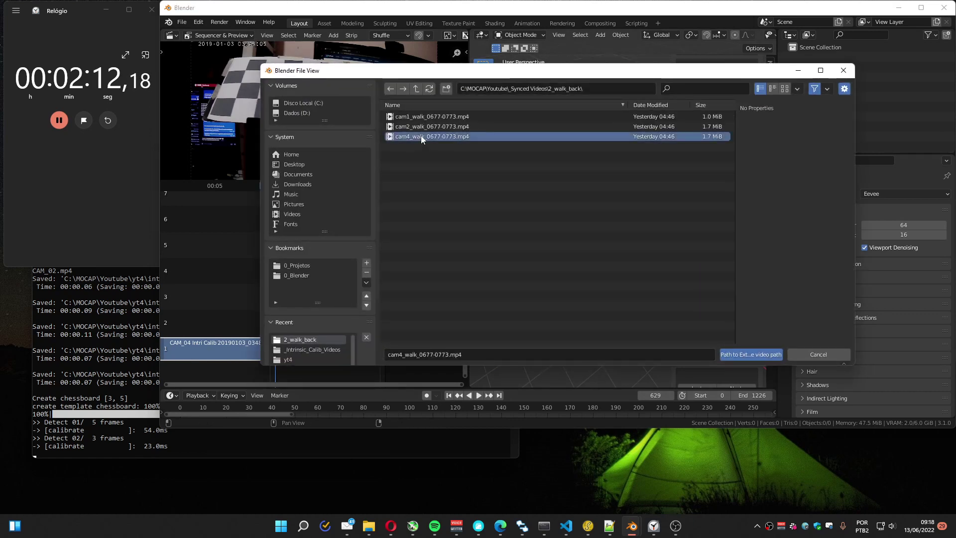
double_click(420, 135)
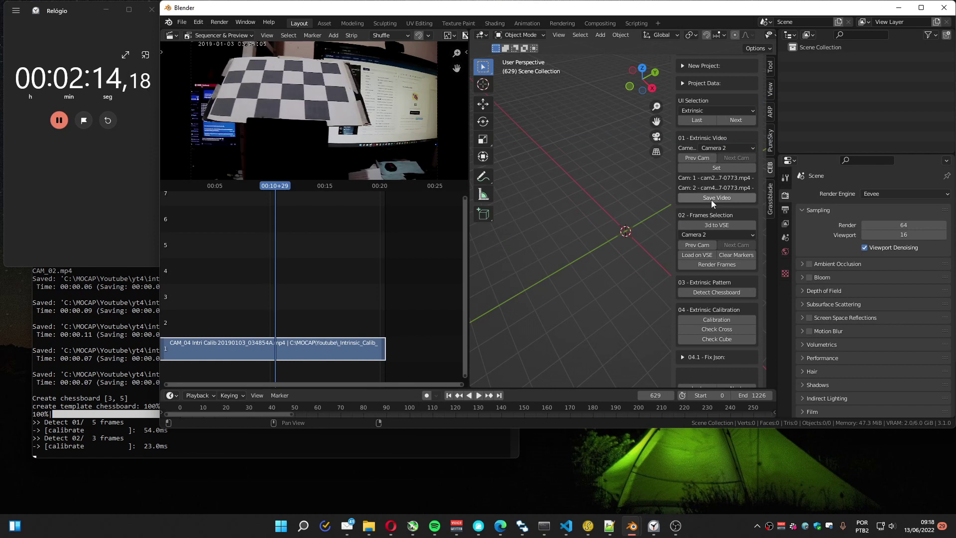
- Load Camera 1's extrinsic video, mark frame 0 and render it, and render the same frame from Camera 2's video
left_click(694, 245)
left_click(694, 253)
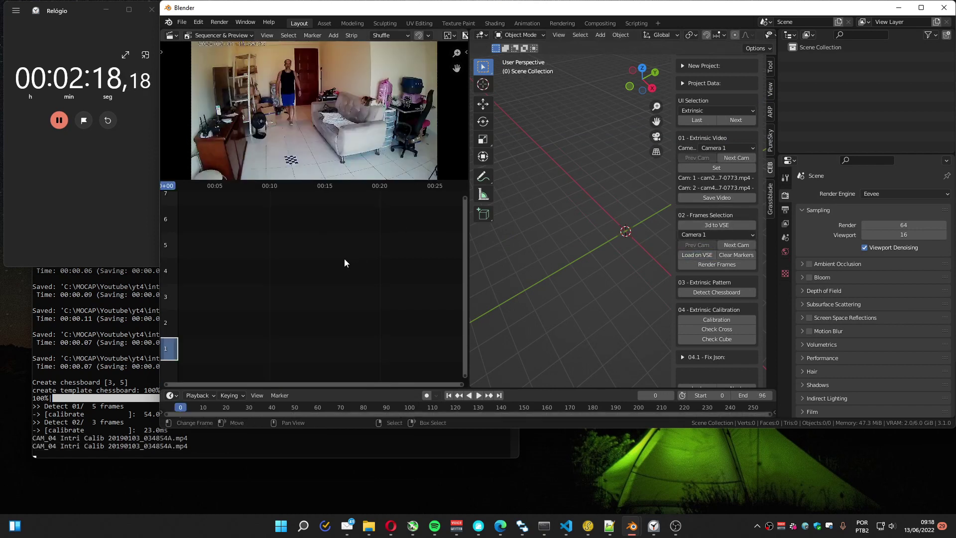
key("Home")
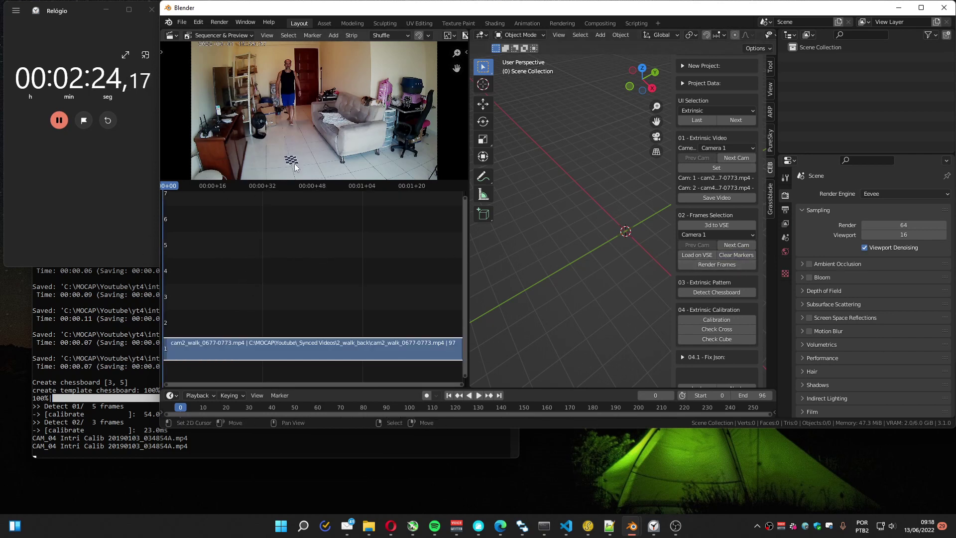
key("m")
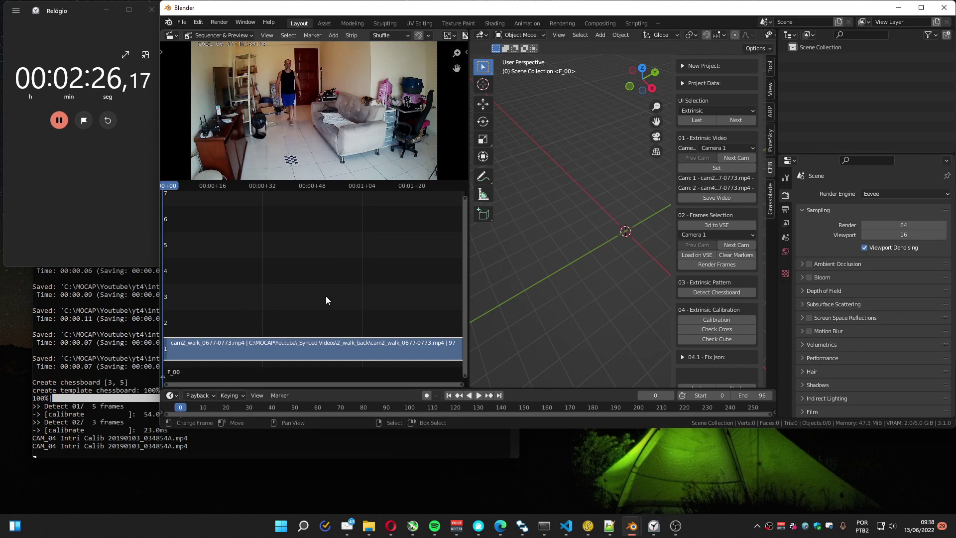
left_click(704, 265)
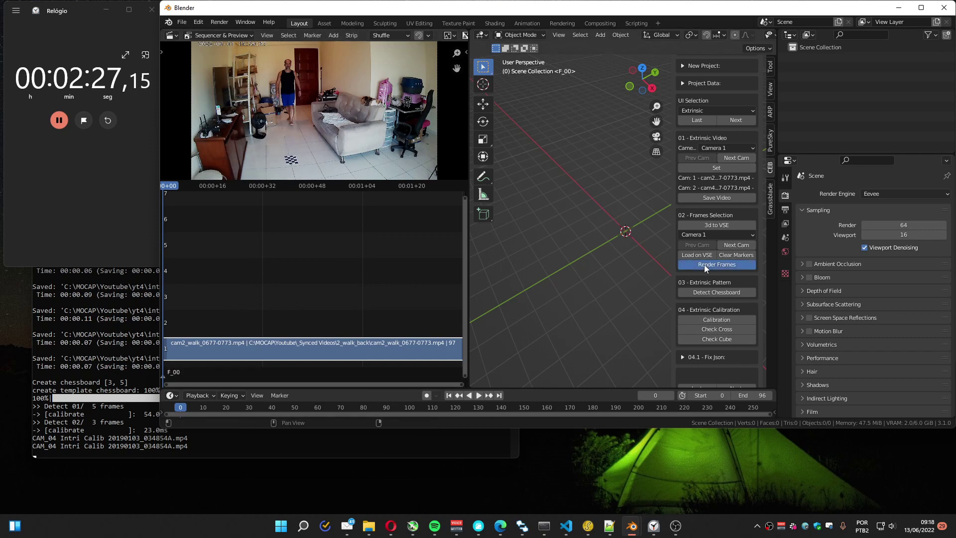
left_click(725, 244)
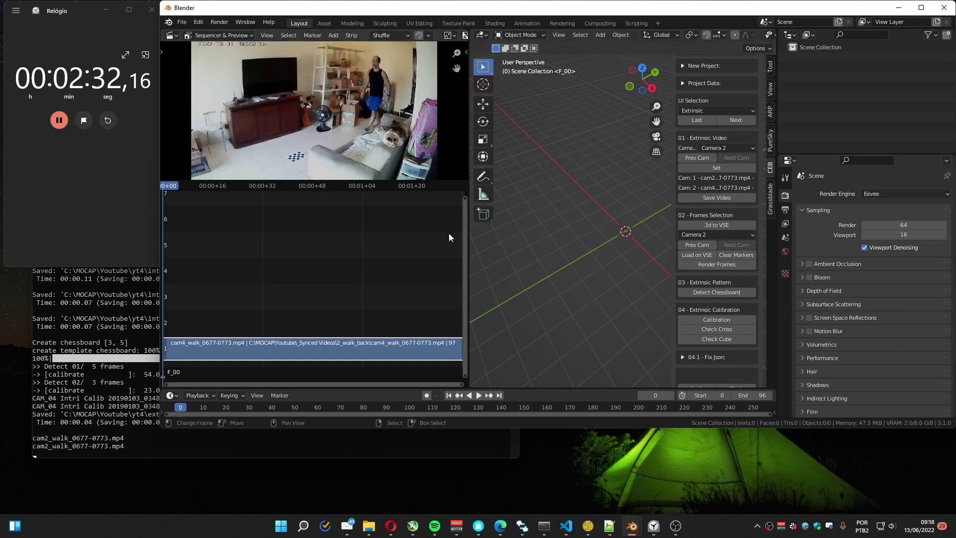
left_click(710, 265)
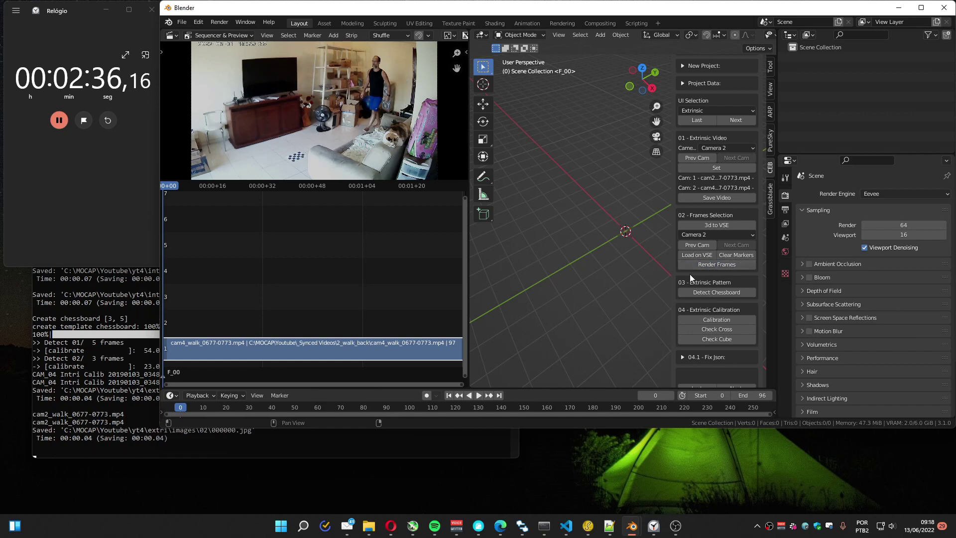
- Detect the chessboard in the extrinsic frames and check the calibration with the cross and cube overlays
left_click(709, 292)
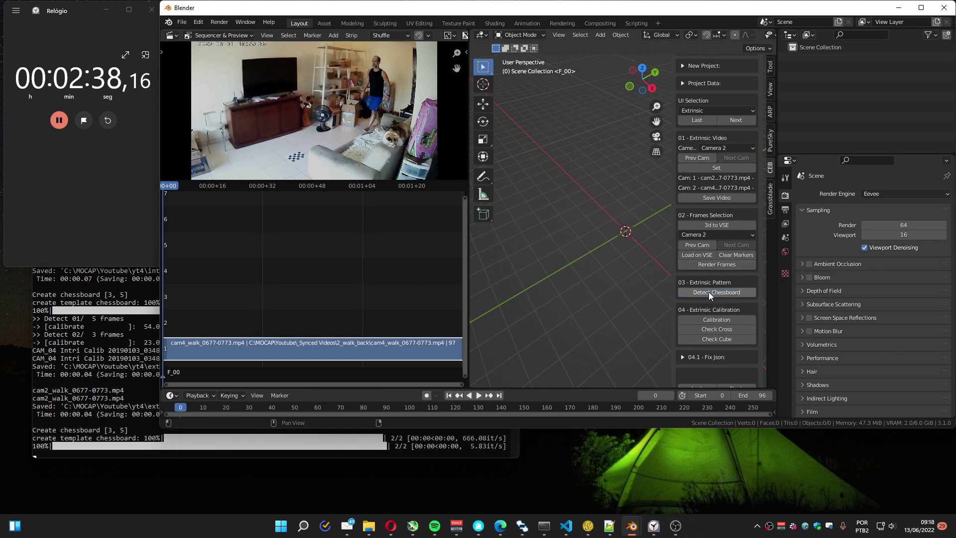
left_click(692, 330)
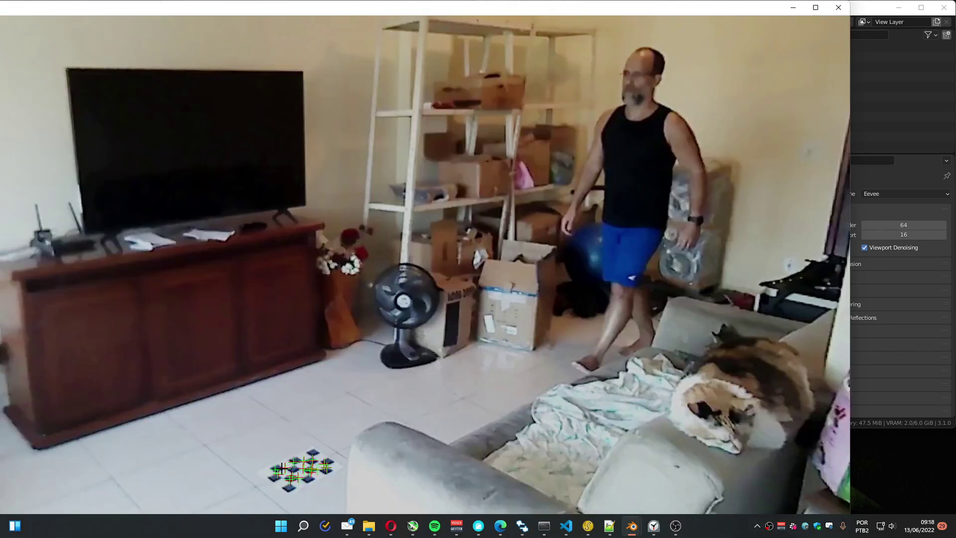
left_click(838, 7)
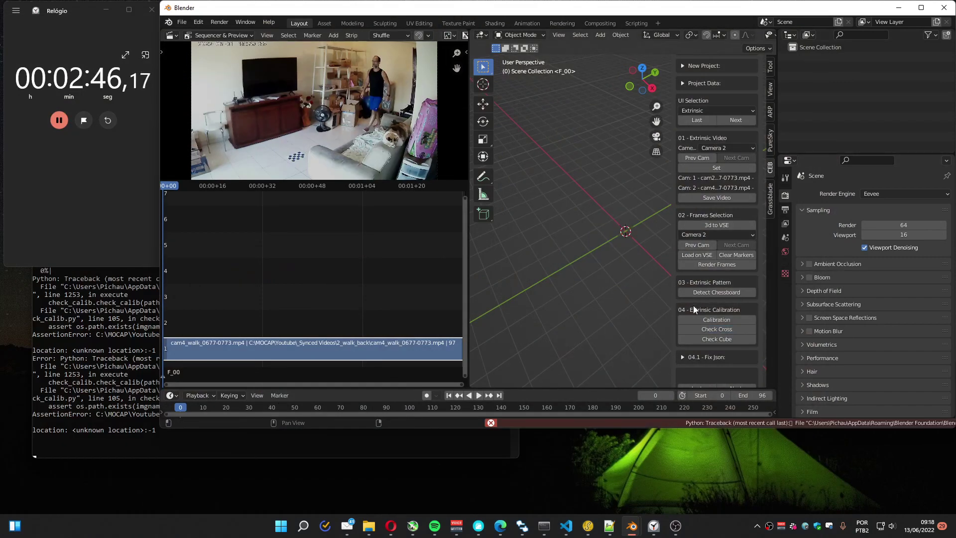
left_click(709, 338)
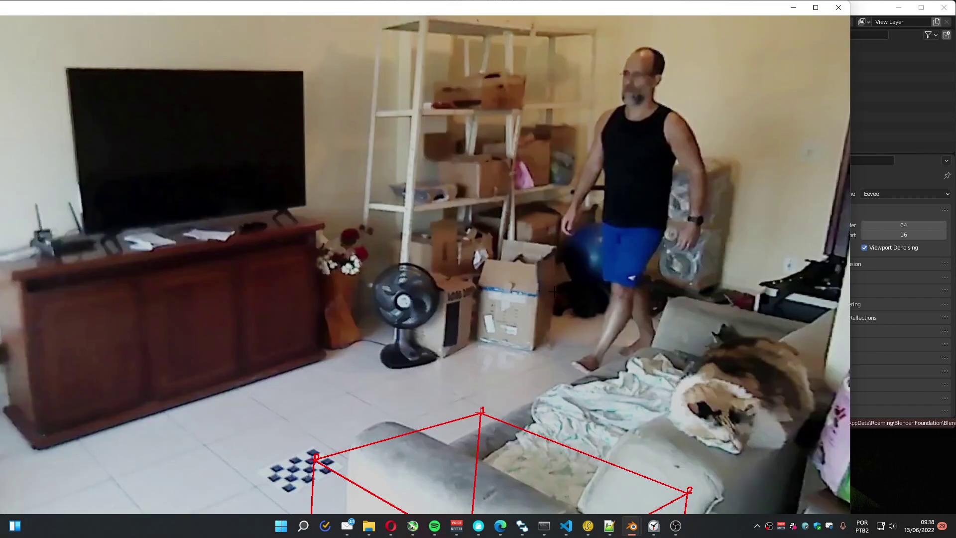
left_click(839, 7)
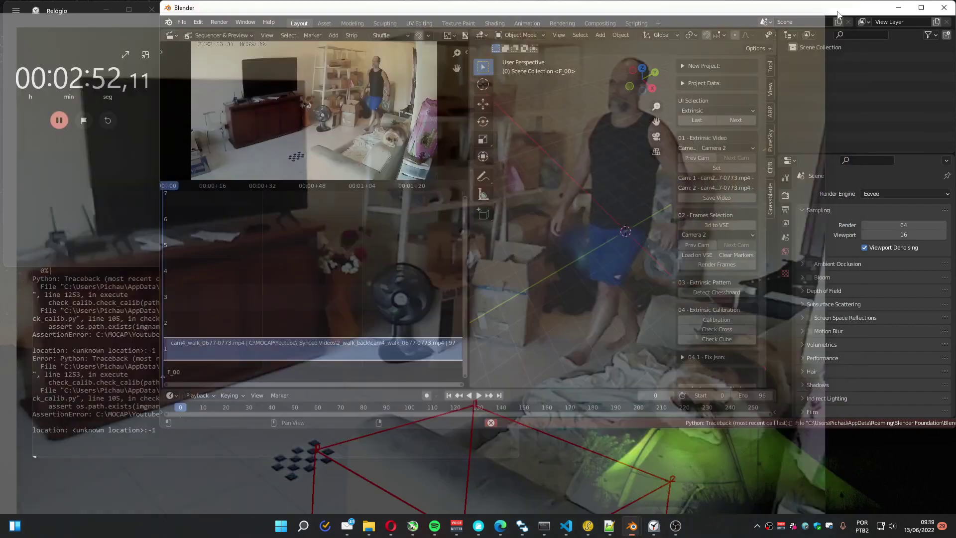
- Launch labelme and open Camera 1's extrinsic frame, C:/MOCAP/Youtube/yt4/extri/images/01/000000.jpg
left_click(682, 346)
scroll(694, 280, "down", 3)
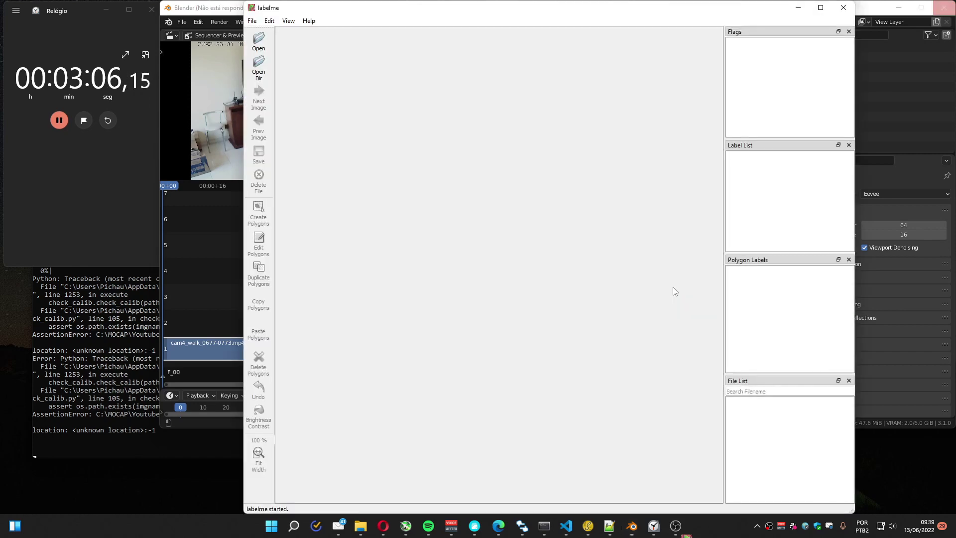
left_click(259, 38)
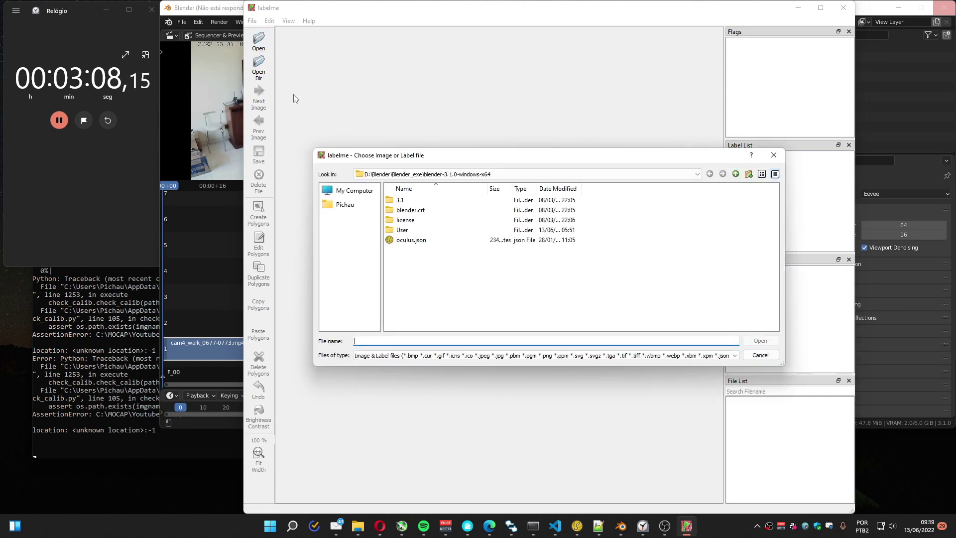
left_click(356, 192)
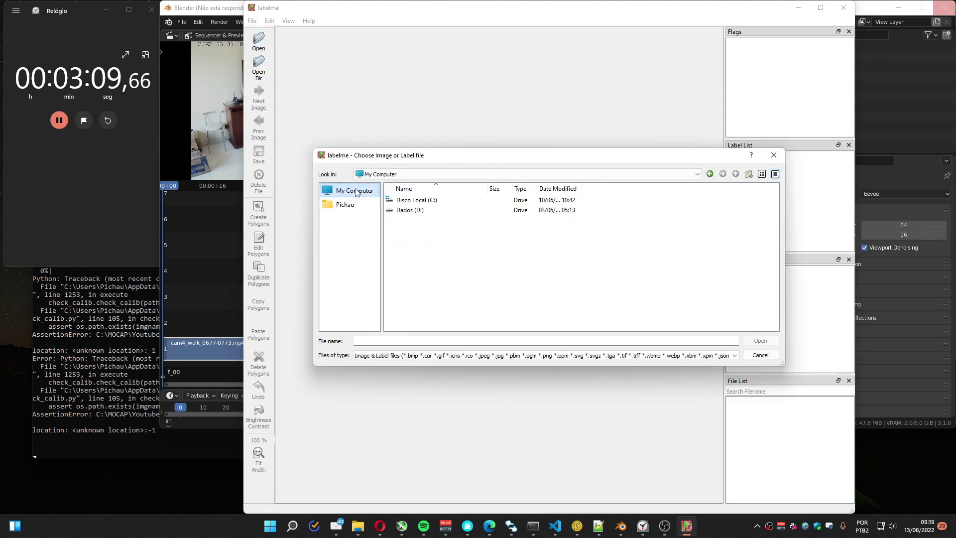
double_click(413, 200)
scroll(417, 288, "down", 5)
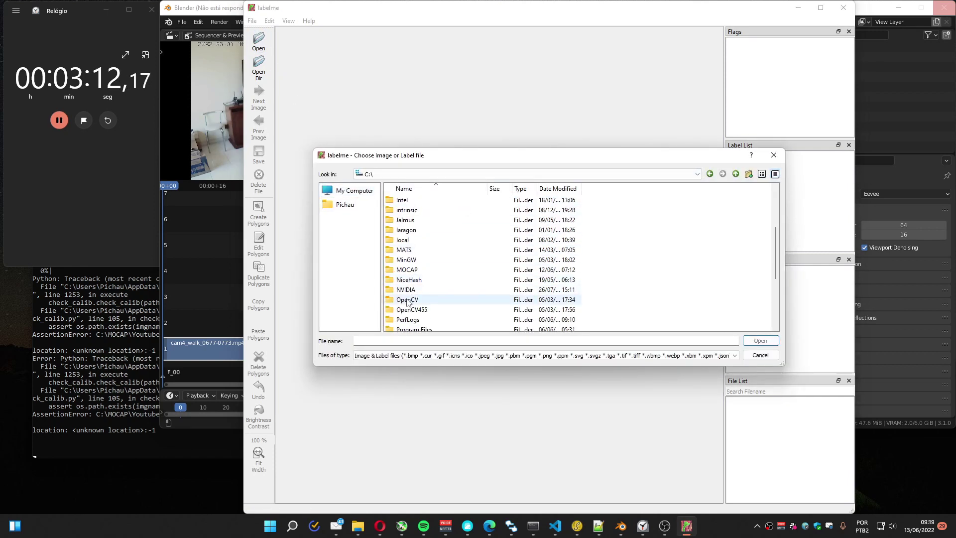
double_click(406, 269)
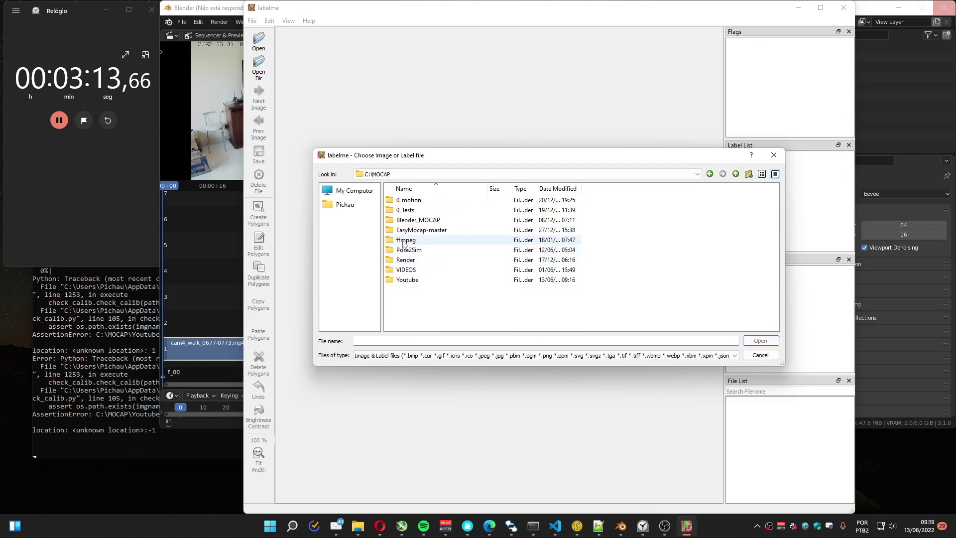
double_click(406, 280)
double_click(406, 251)
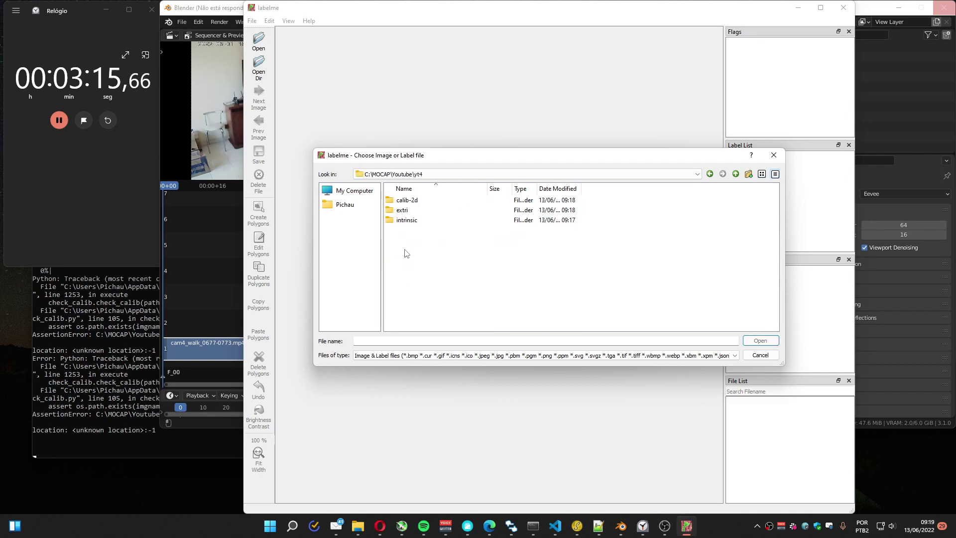
double_click(405, 210)
left_click(409, 202)
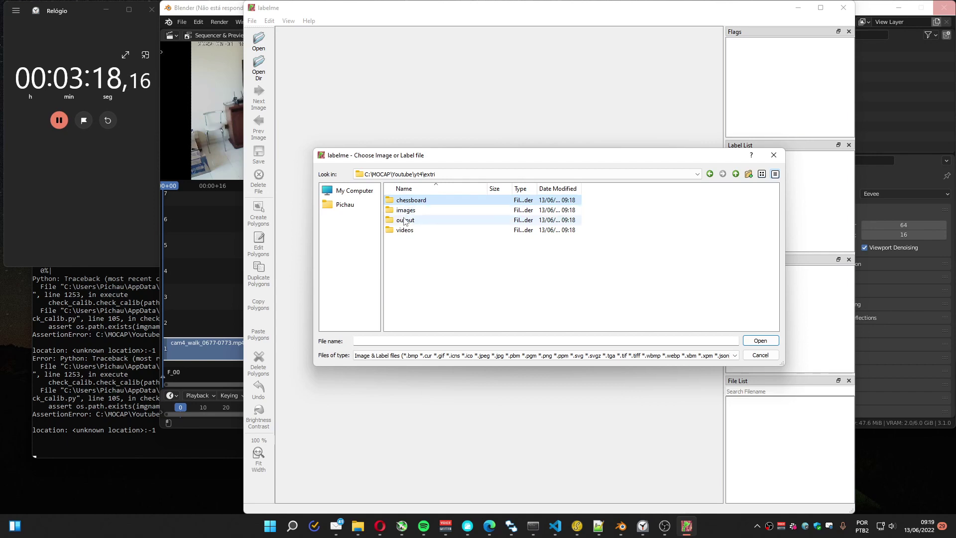
double_click(406, 210)
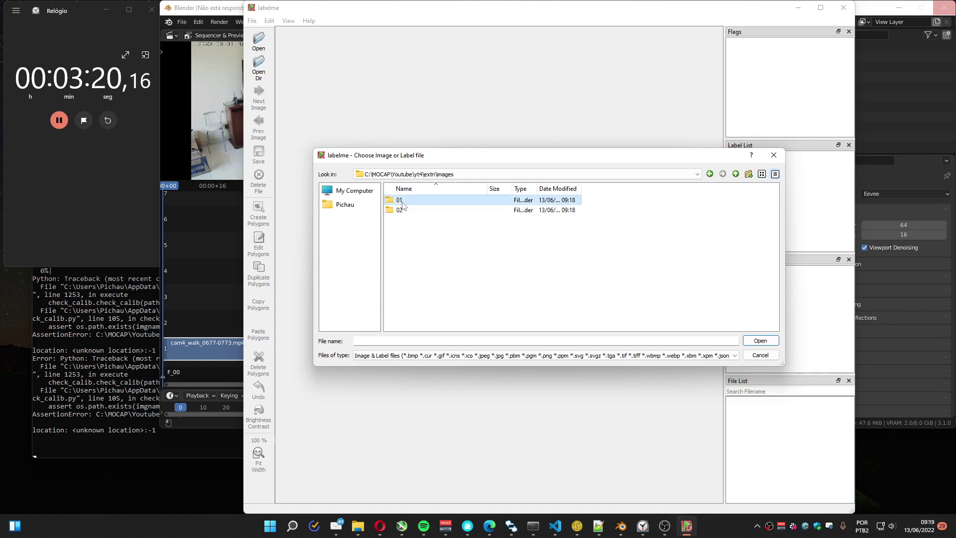
double_click(404, 202)
double_click(404, 201)
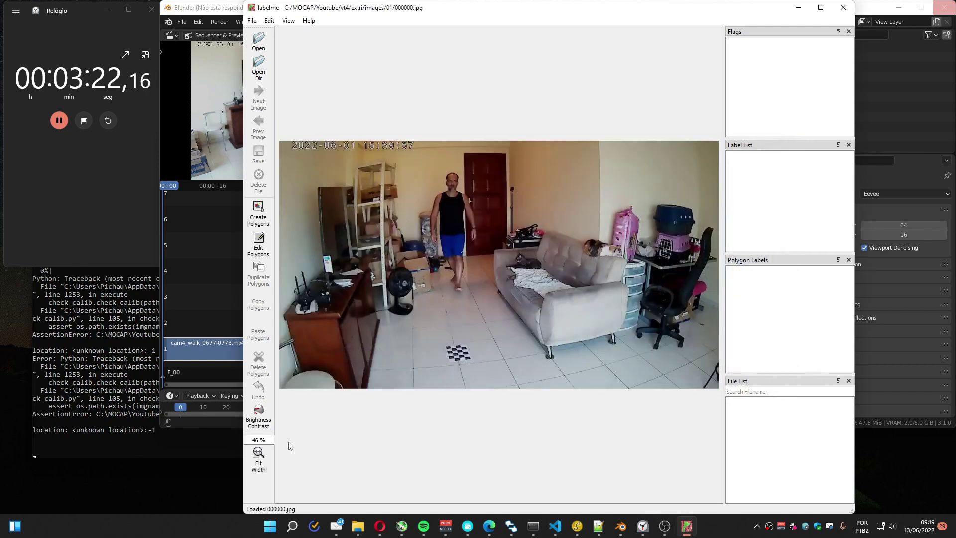
- Draw a polygon at 300% zoom through the floor chessboard's inner corners, three per row, from the nearest row to the farthest
type("300")
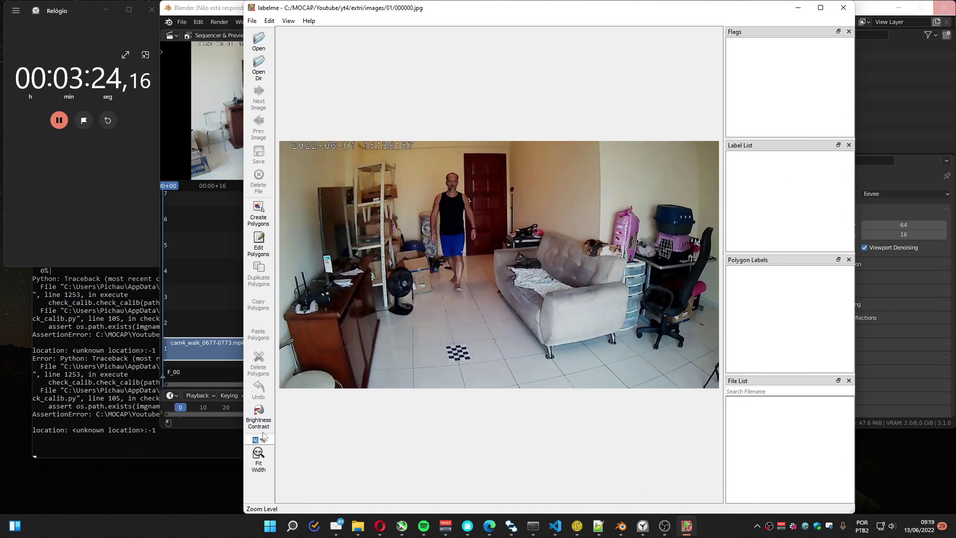
key("Return")
scroll(607, 344, "down", 5)
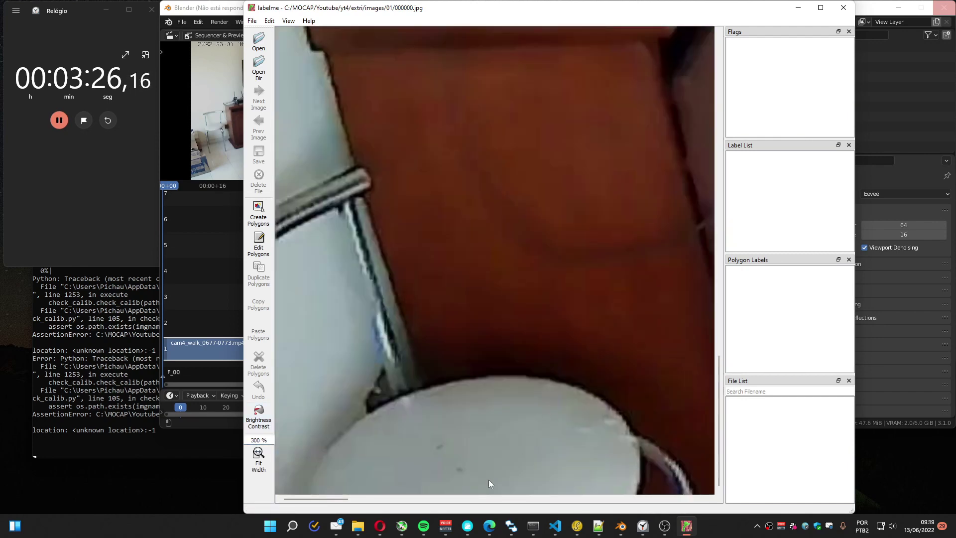
left_click_drag(344, 498, 465, 498)
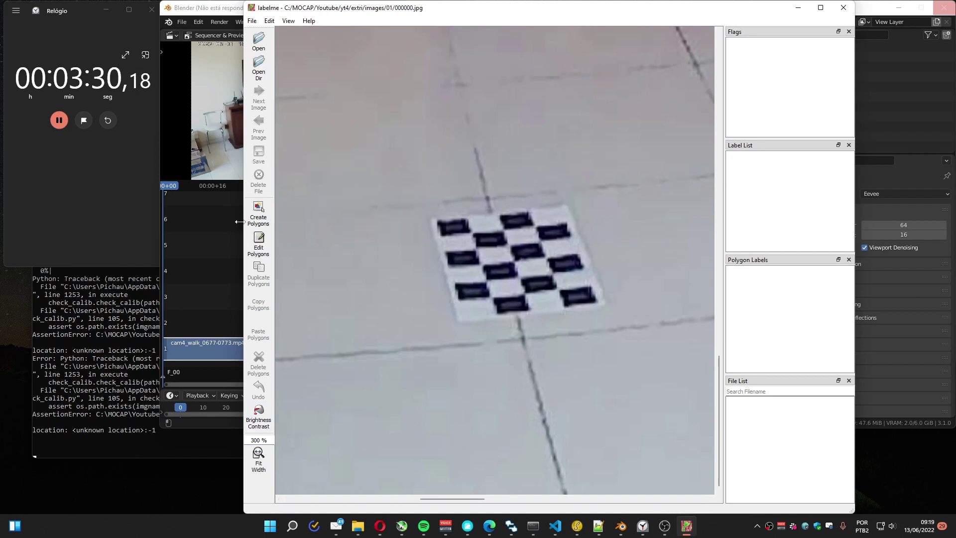
left_click(258, 214)
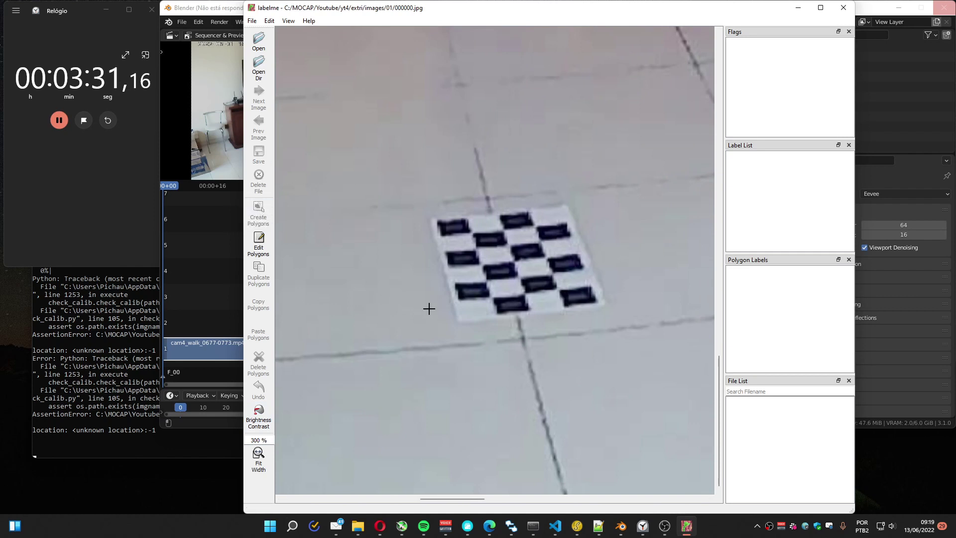
left_click(491, 296)
left_click(524, 291)
left_click(557, 290)
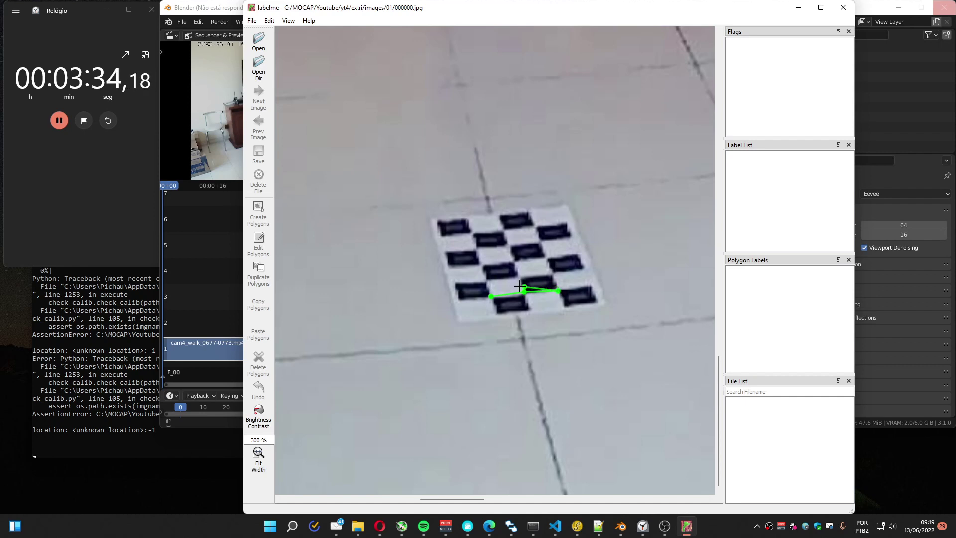
left_click(521, 277)
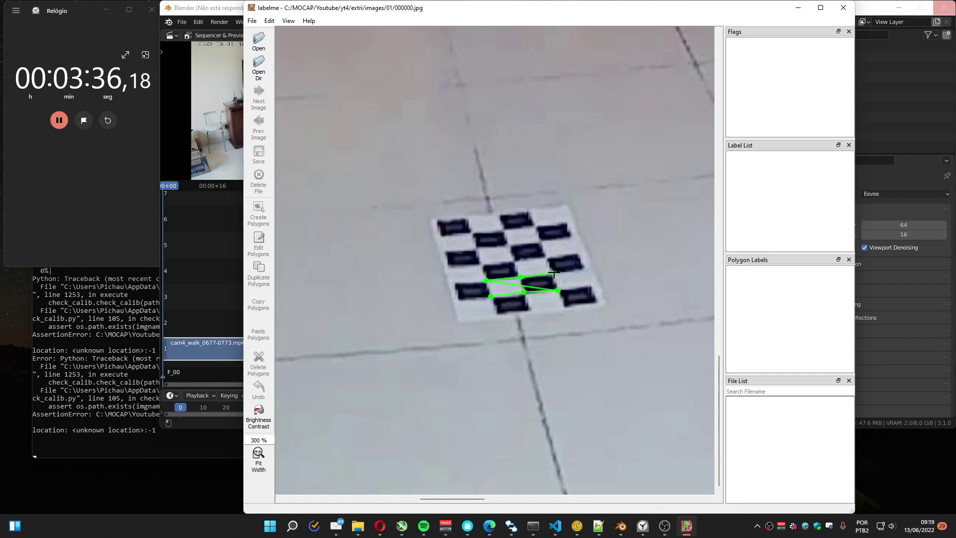
left_click(514, 260)
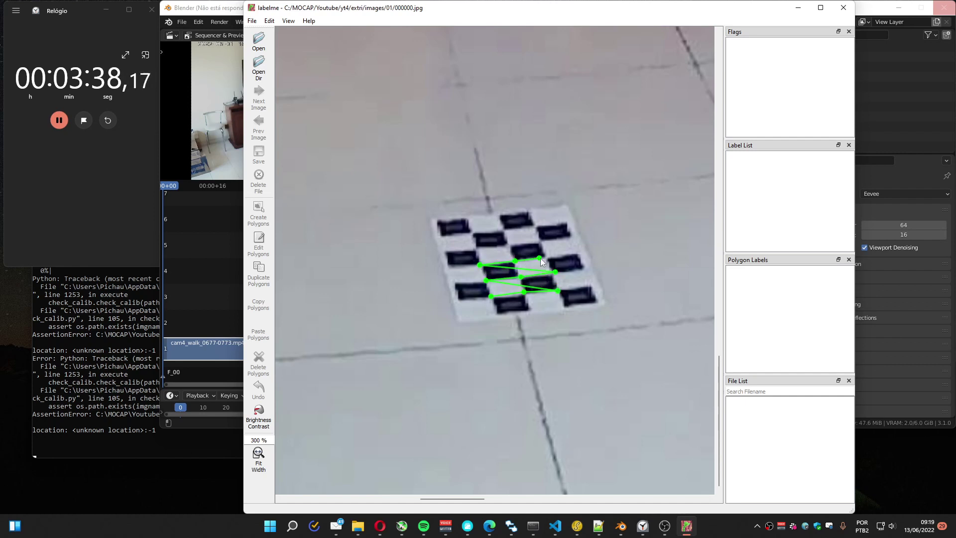
left_click(510, 245)
left_click(541, 242)
left_click(471, 233)
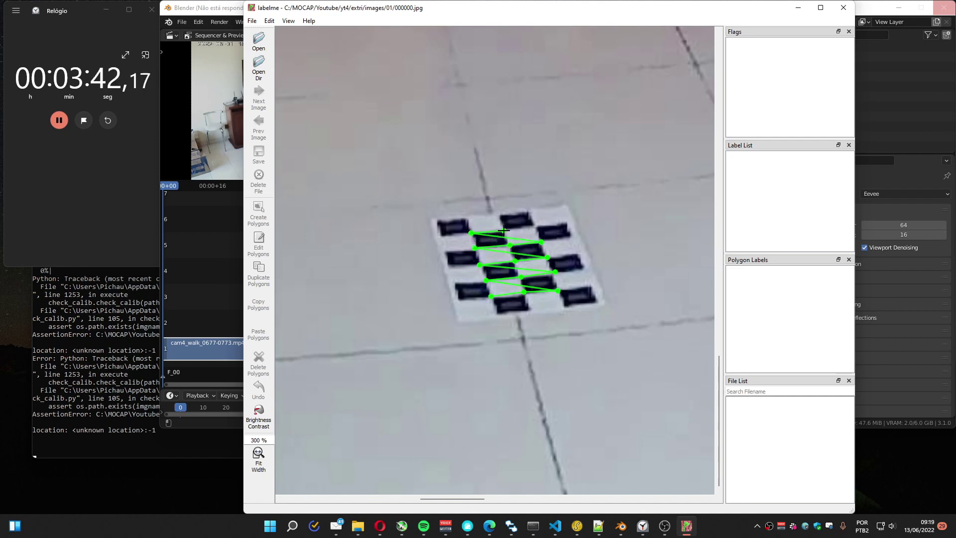
double_click(535, 226)
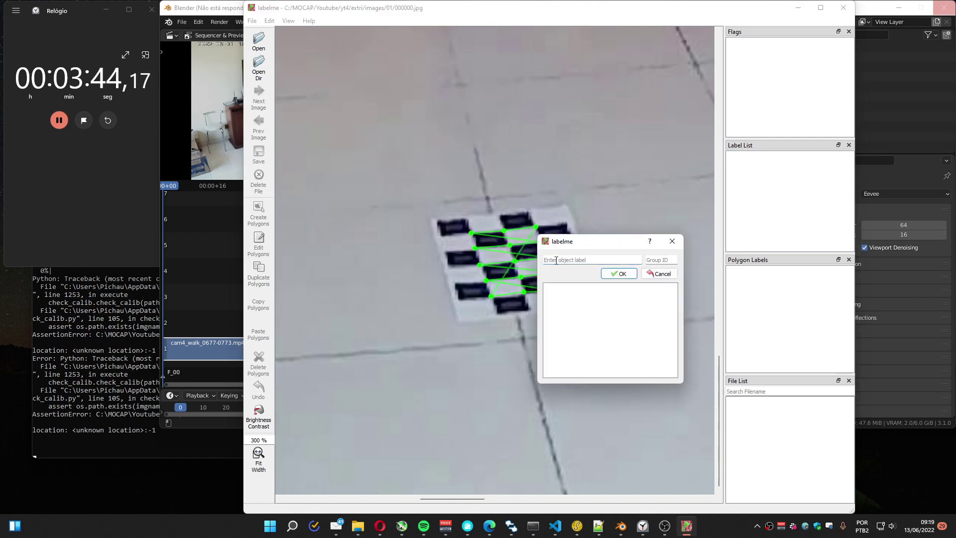
- Label the chessboard polygon 1 and save the annotation as 000000.json in Camera 1's extri/images/01 folder
type("1")
key("Return")
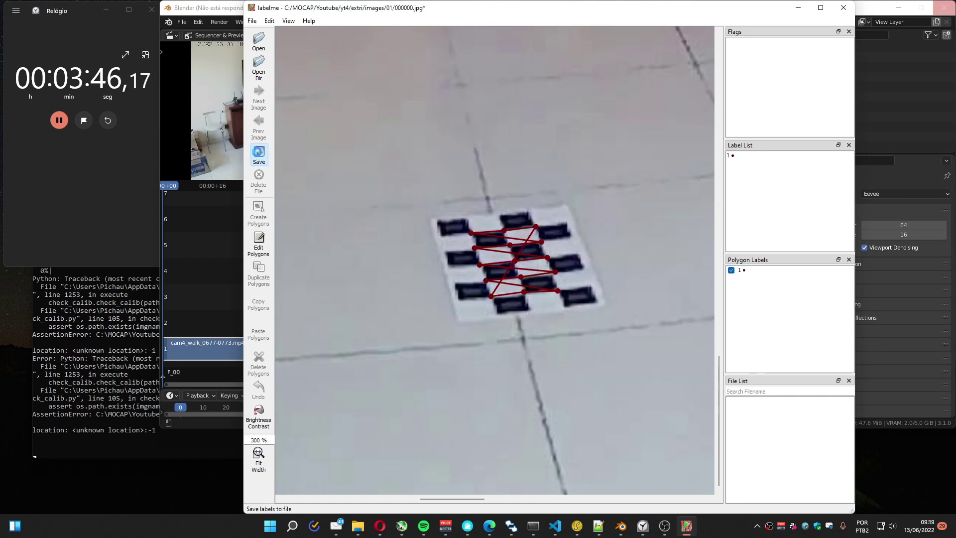
key("ctrl+s")
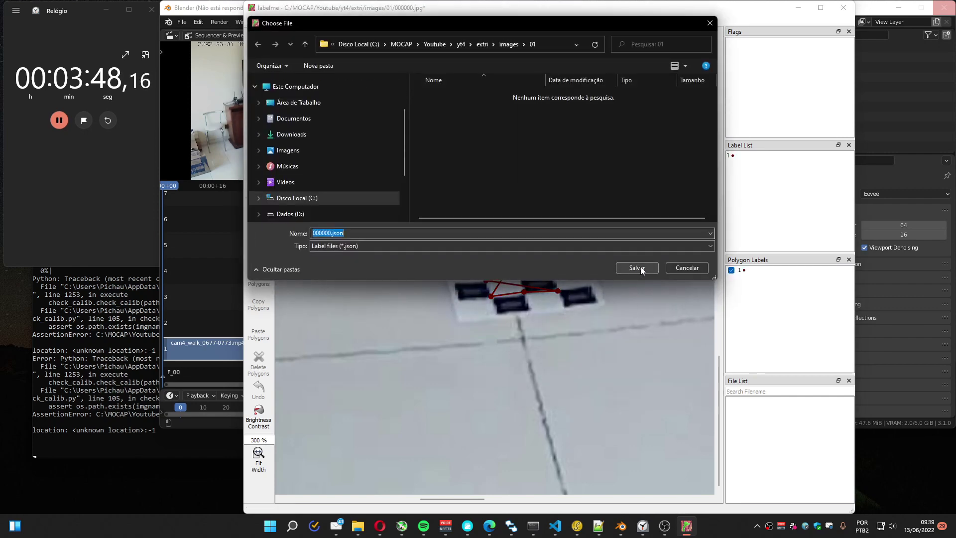
left_click(637, 267)
- Open Camera 2's extrinsic frame, C:/MOCAP/Youtube/yt4/extri/images/02/000000.jpg
left_click(257, 42)
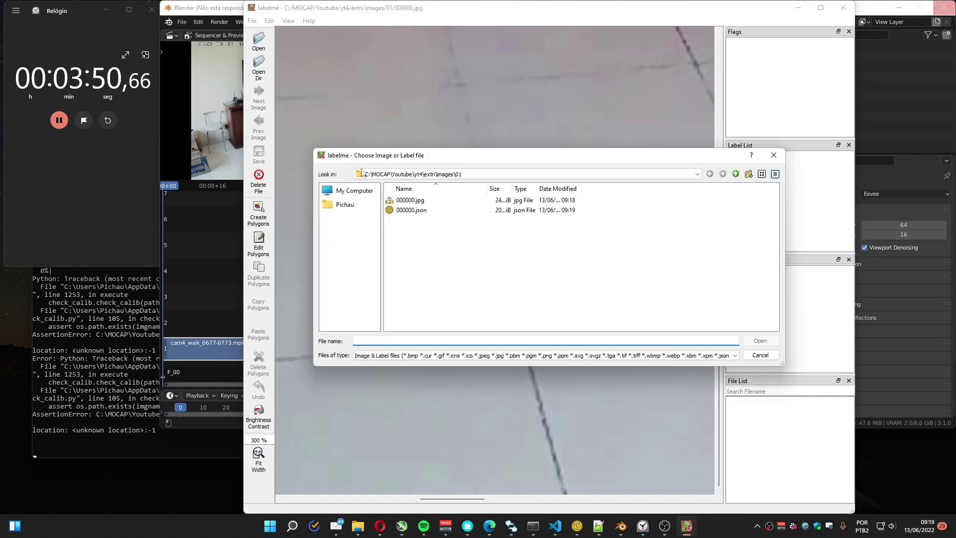
left_click(735, 174)
double_click(400, 211)
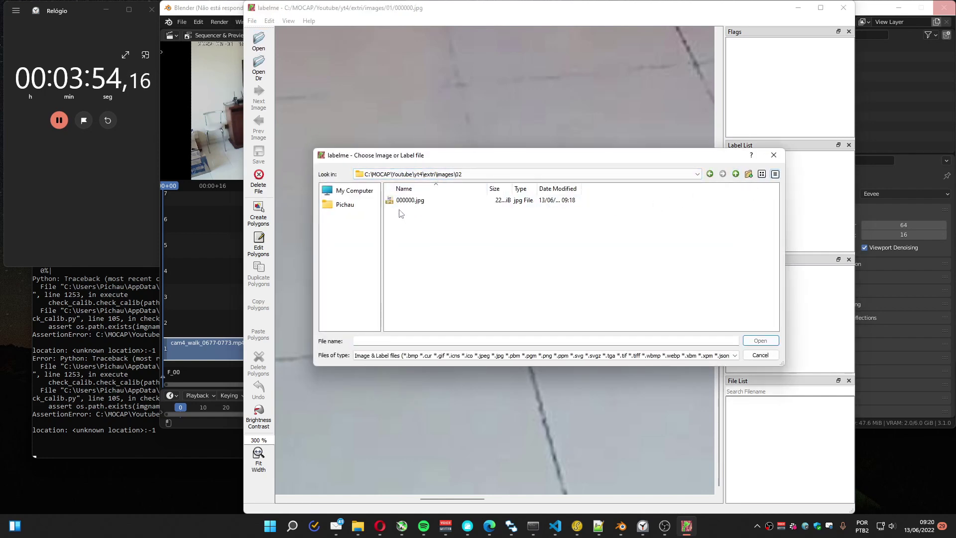
double_click(399, 202)
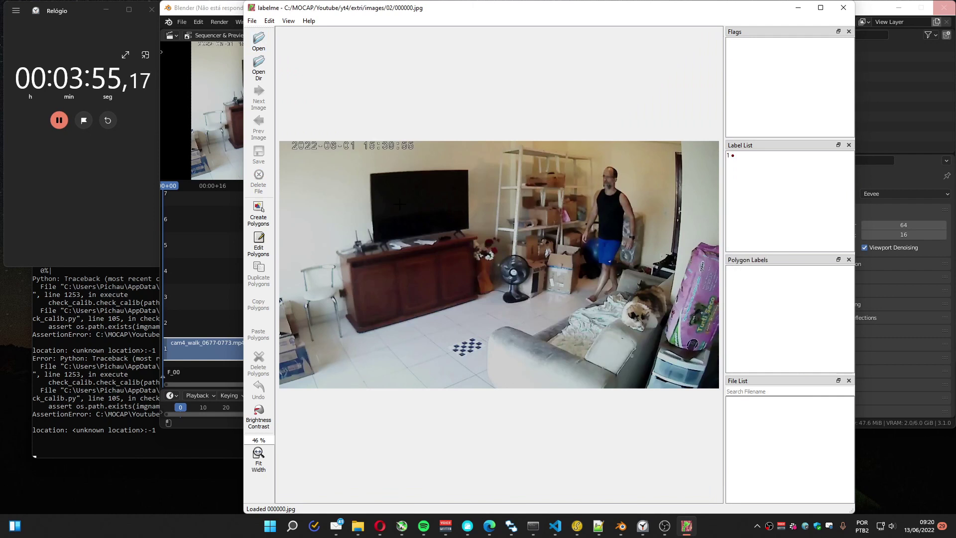
- Enlarge Camera 2's frame to 306% and bring the floor chessboard into view
double_click(256, 439)
type("305")
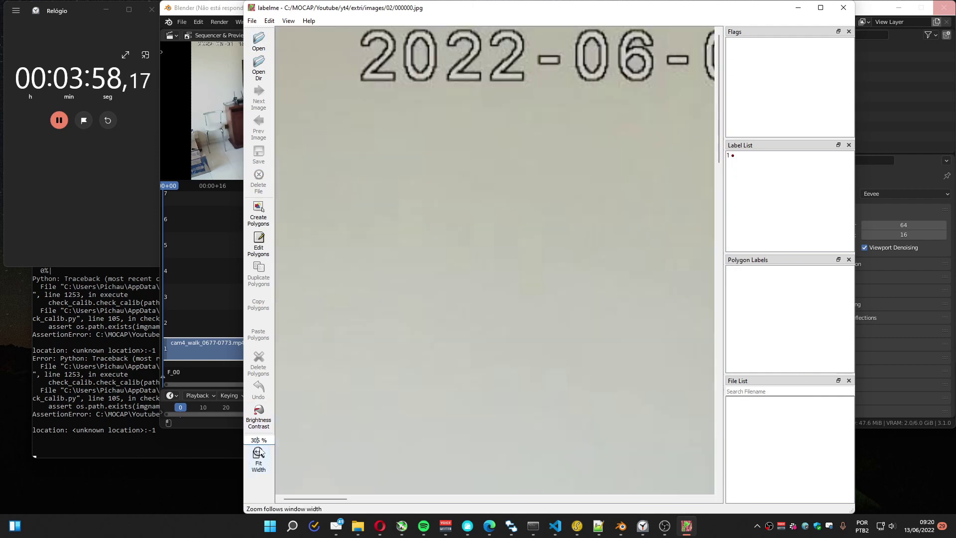
key("Up")
key("Up")
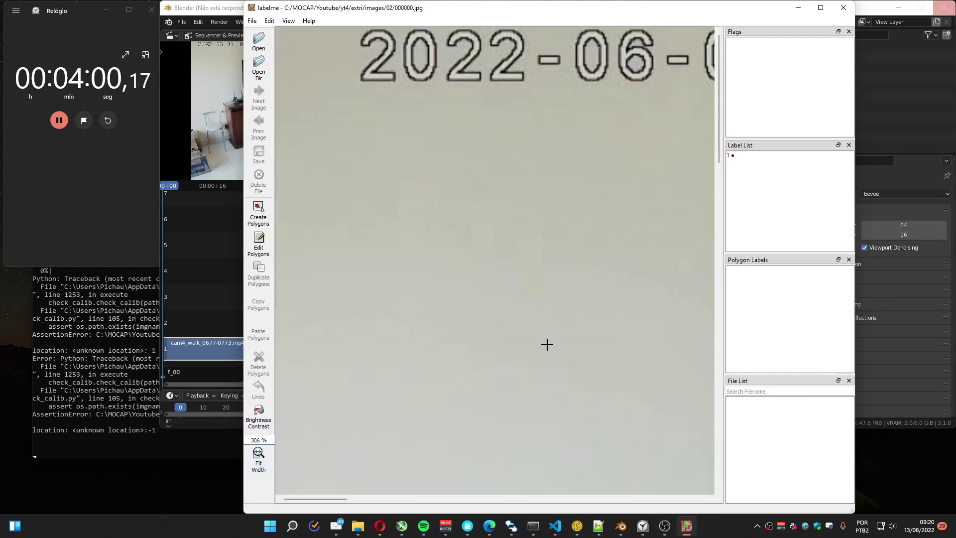
key("Up")
scroll(557, 354, "down", 10)
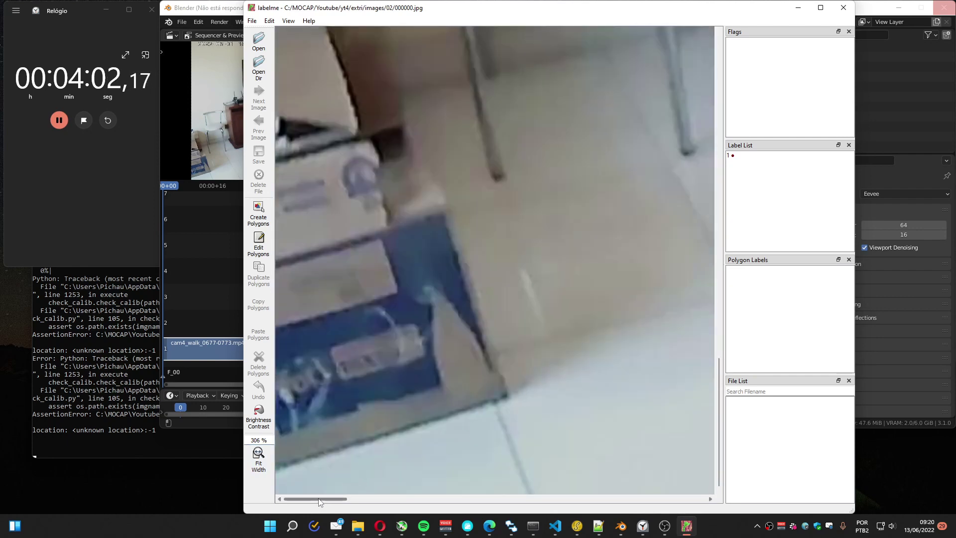